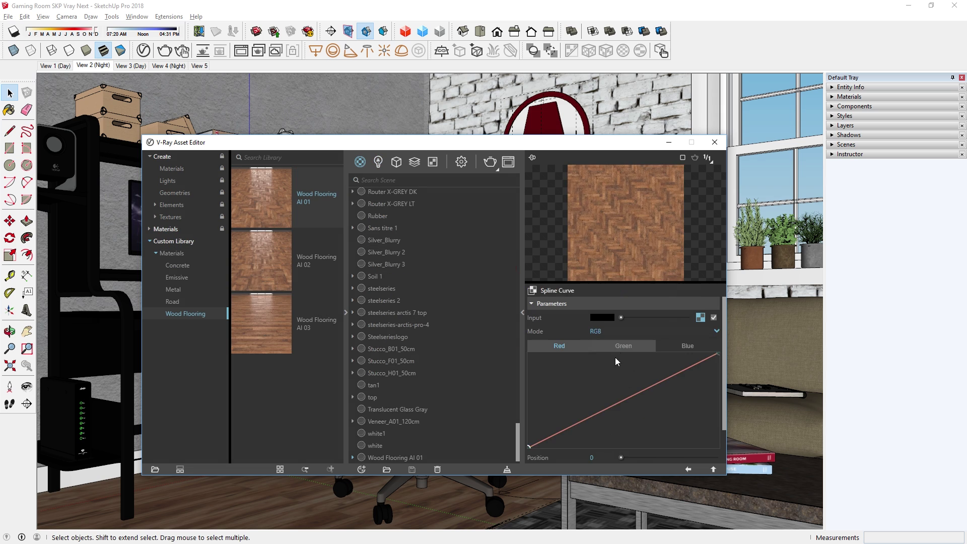
Dock the V-Ray for SketchUp, Lights, Objects and Utilities toolbars, then open the Asset Editor.
{"action": "left_click_drag", "start_coordinate": [615, 406], "coordinate": [579, 439]}
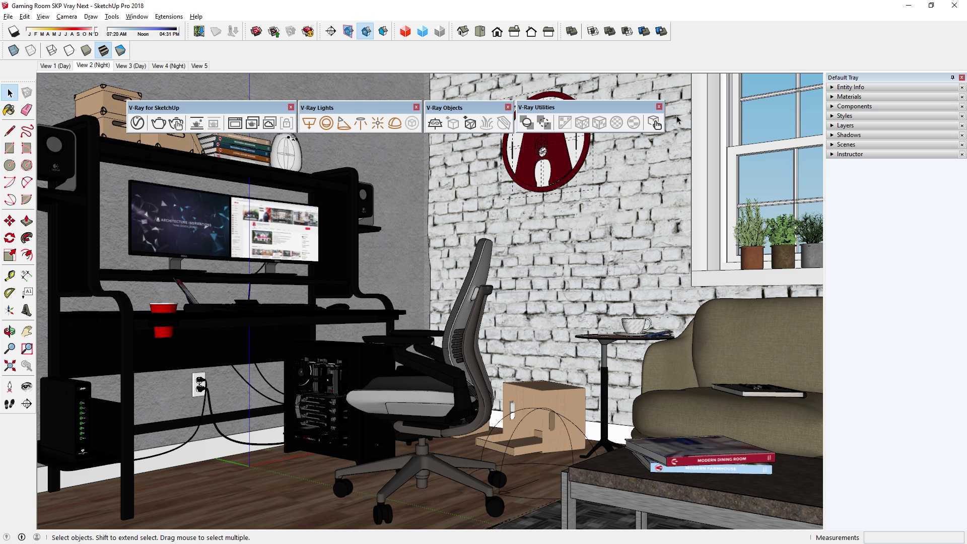
{"action": "left_click_drag", "start_coordinate": [227, 107], "coordinate": [227, 53]}
{"action": "left_click_drag", "start_coordinate": [340, 108], "coordinate": [340, 53]}
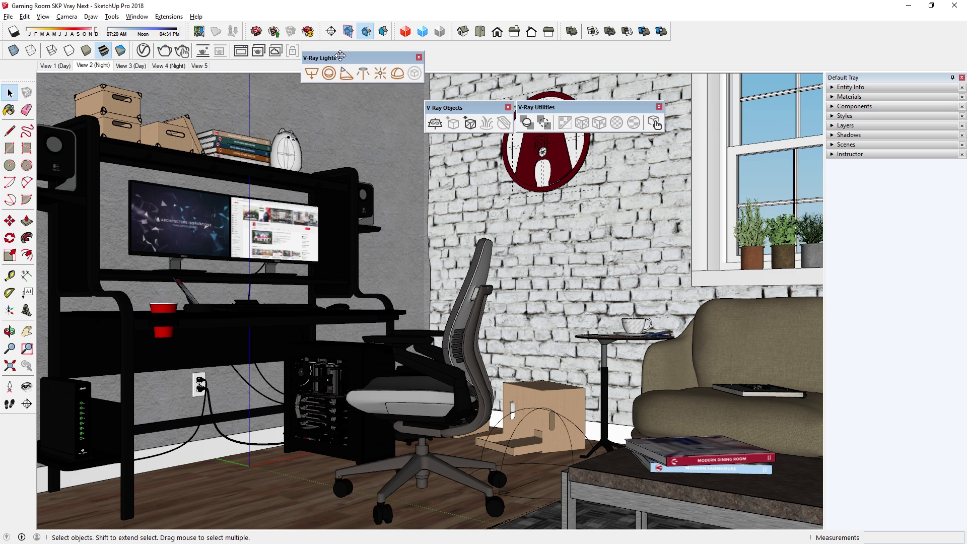
{"action": "left_click_drag", "start_coordinate": [482, 113], "coordinate": [483, 55]}
{"action": "left_click_drag", "start_coordinate": [572, 108], "coordinate": [568, 55]}
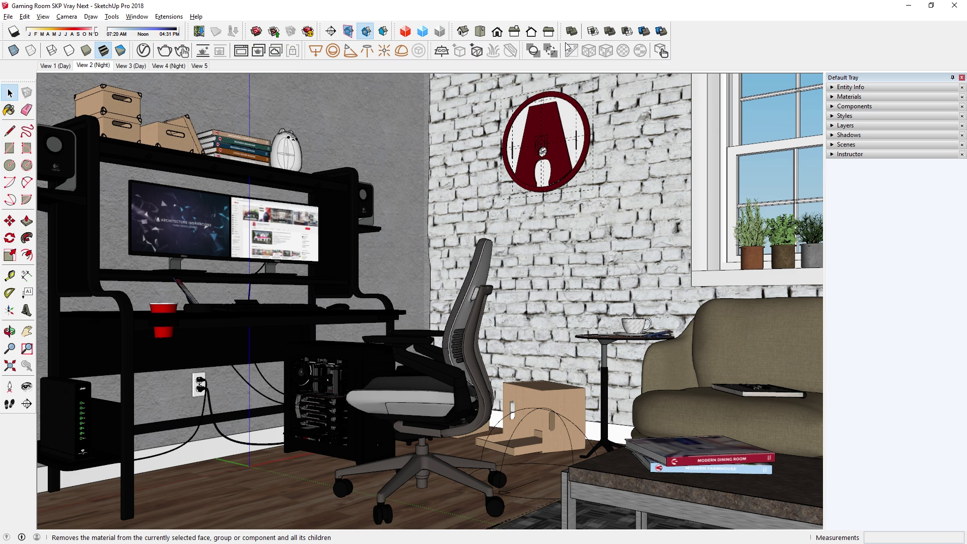
{"action": "left_click", "coordinate": [143, 50]}
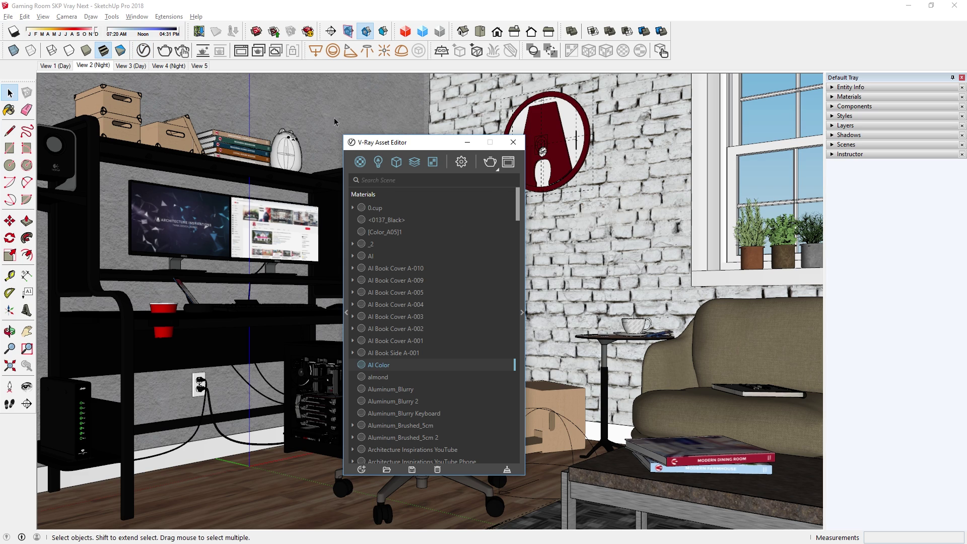
Browse the render element and texture type lists in the Asset Editor.
{"action": "left_click", "coordinate": [415, 163]}
{"action": "left_click", "coordinate": [417, 167]}
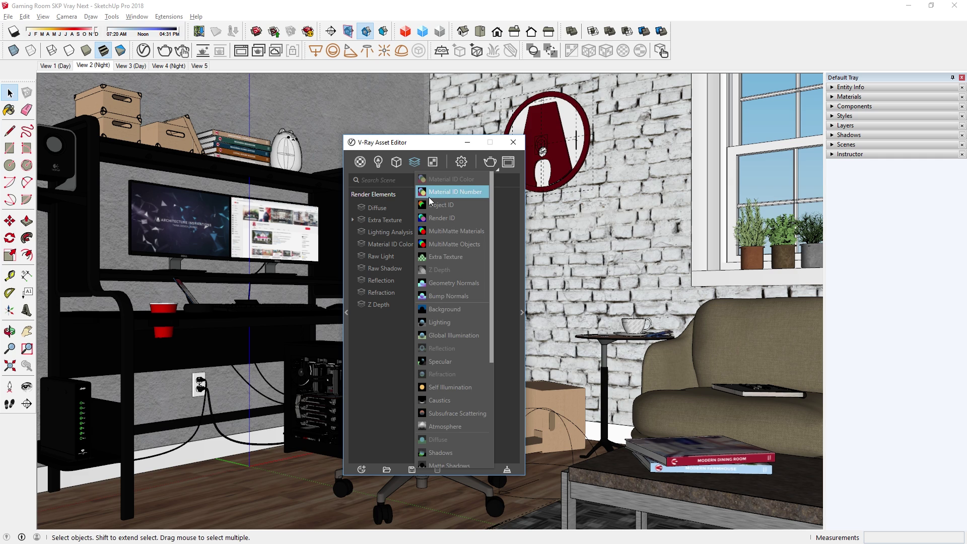
{"action": "scroll", "coordinate": [431, 197], "scroll_direction": "down", "scroll_amount": 3}
{"action": "left_click", "coordinate": [431, 162]}
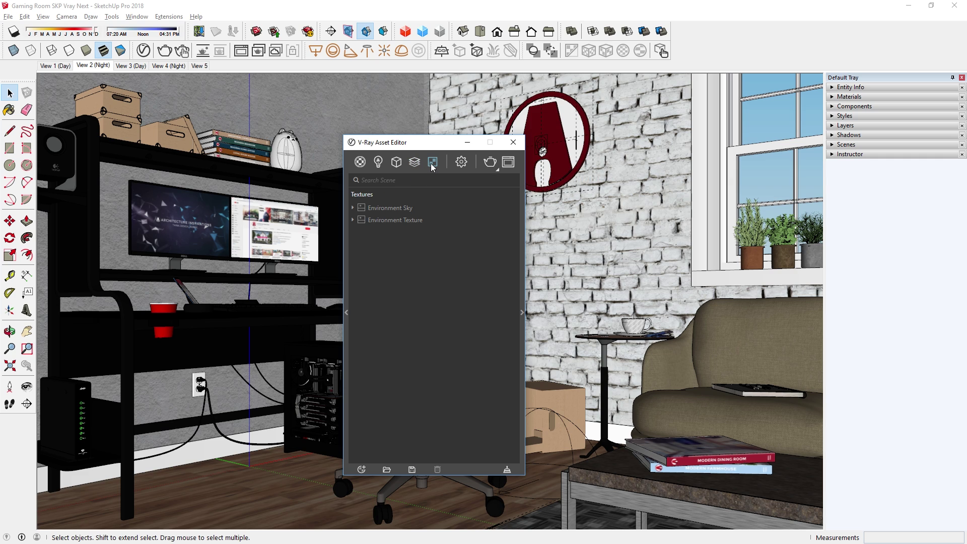
{"action": "left_click", "coordinate": [432, 162]}
{"action": "scroll", "coordinate": [452, 182], "scroll_direction": "down", "scroll_amount": 2}
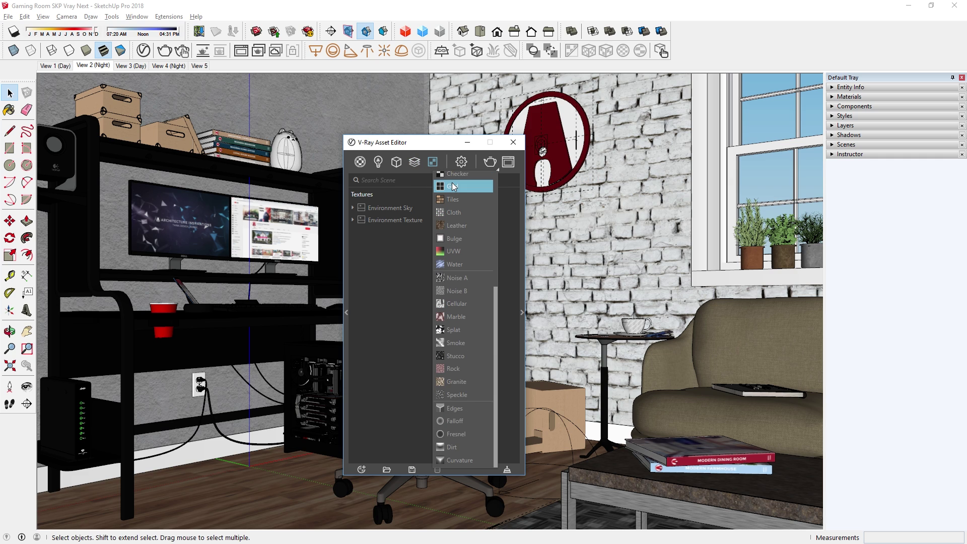
{"action": "scroll", "coordinate": [452, 182], "scroll_direction": "up", "scroll_amount": 2}
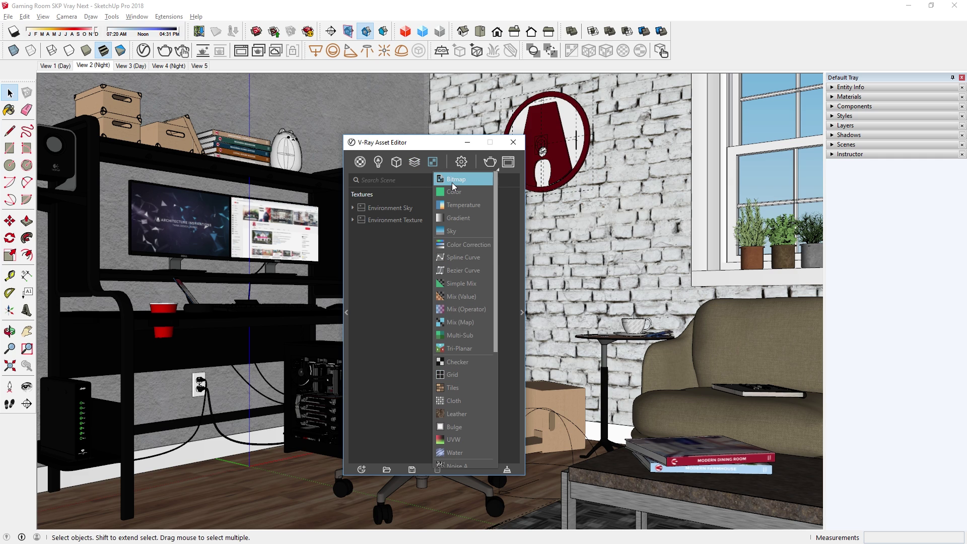
{"action": "left_click", "coordinate": [432, 162]}
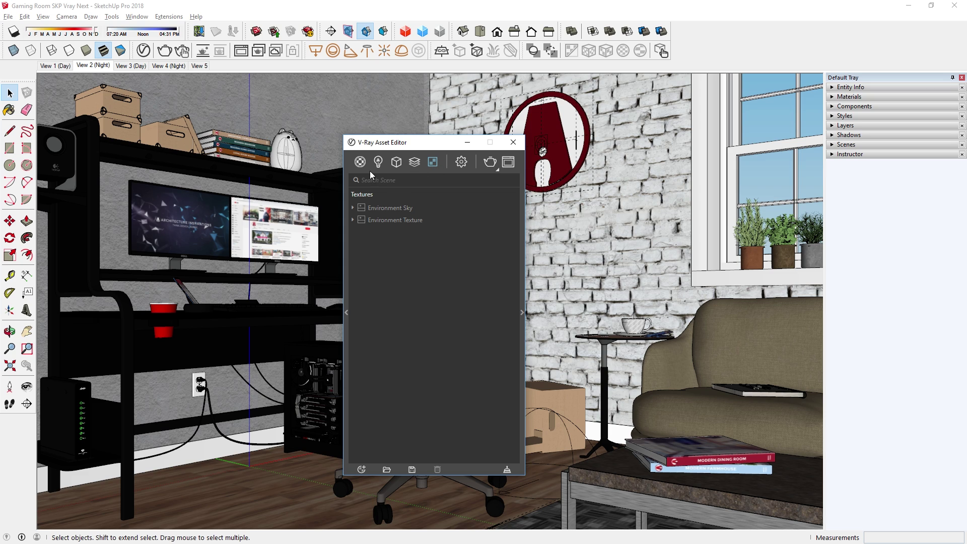
View the scene materials, lights and geometries, then add a Material ID Number render element.
{"action": "left_click", "coordinate": [360, 162]}
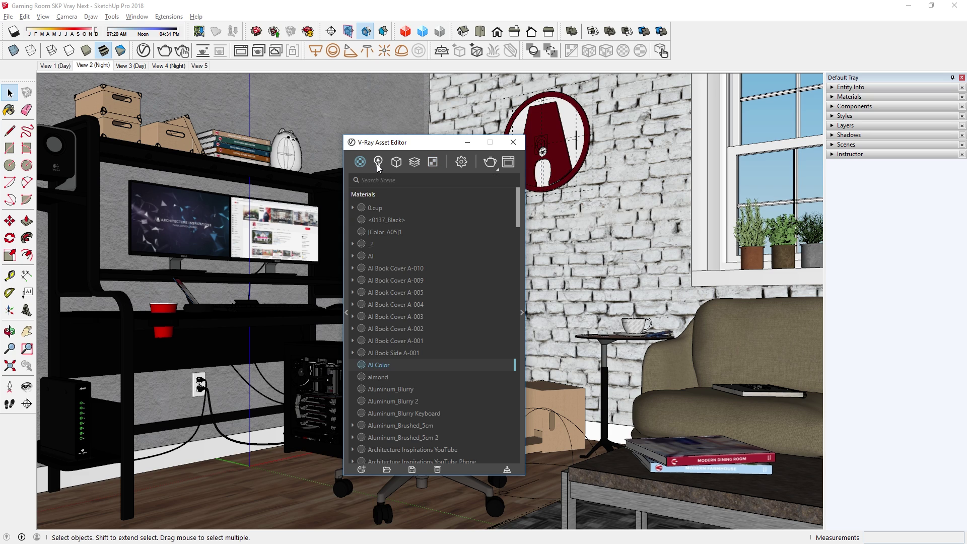
{"action": "left_click", "coordinate": [378, 164]}
{"action": "left_click", "coordinate": [397, 163]}
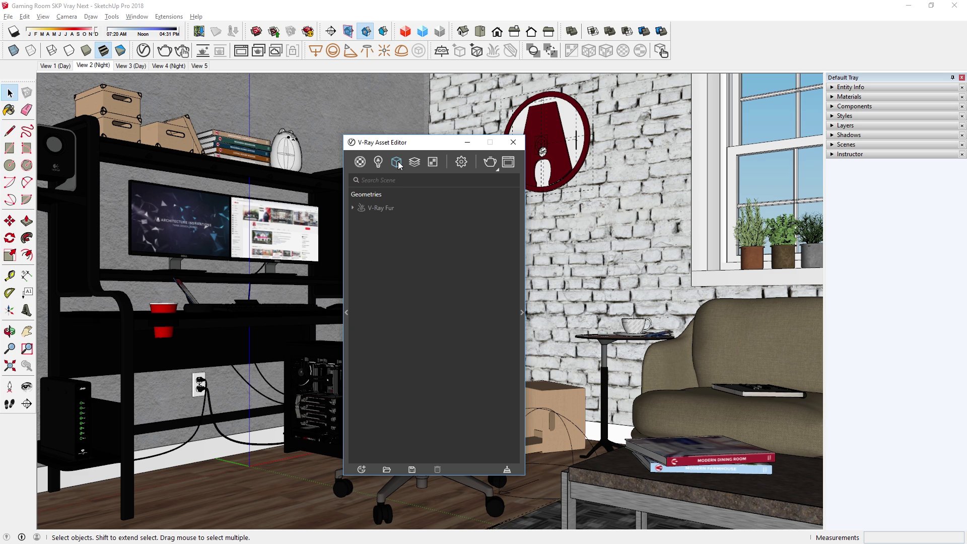
{"action": "left_click", "coordinate": [410, 167]}
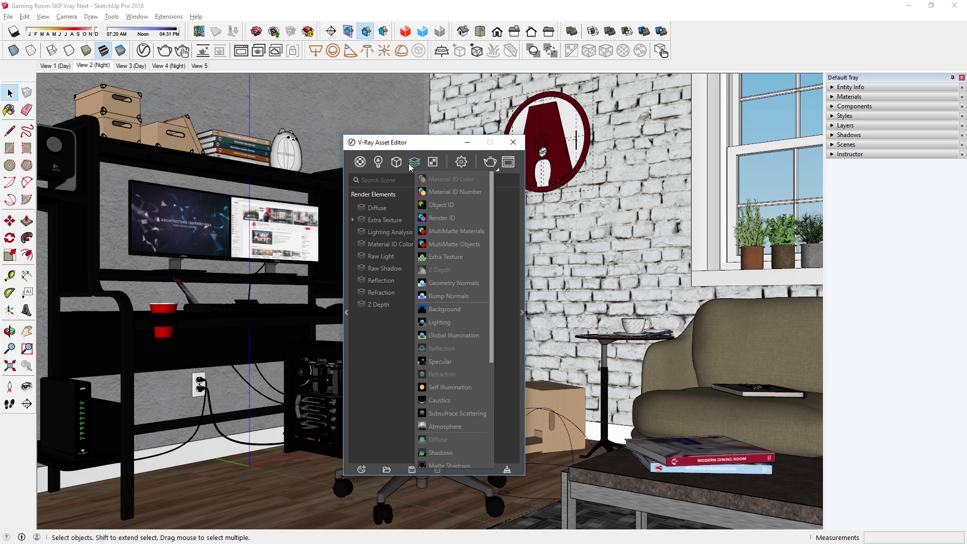
{"action": "left_click", "coordinate": [443, 192]}
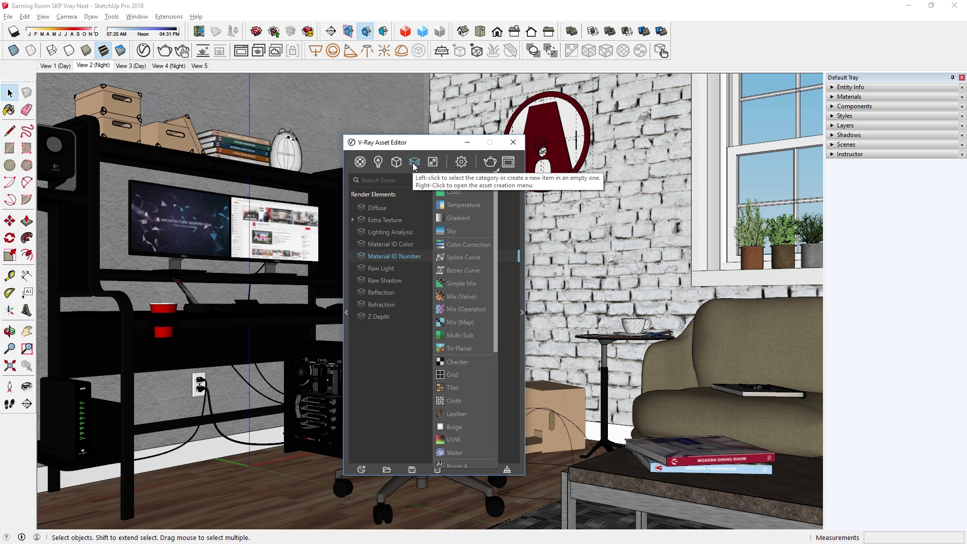
Add Object ID, Render ID, MultiMatte Materials and MultiMatte Objects render elements.
{"action": "mouse_move", "coordinate": [414, 162]}
{"action": "left_click", "coordinate": [442, 203], "text": "ctrl"}
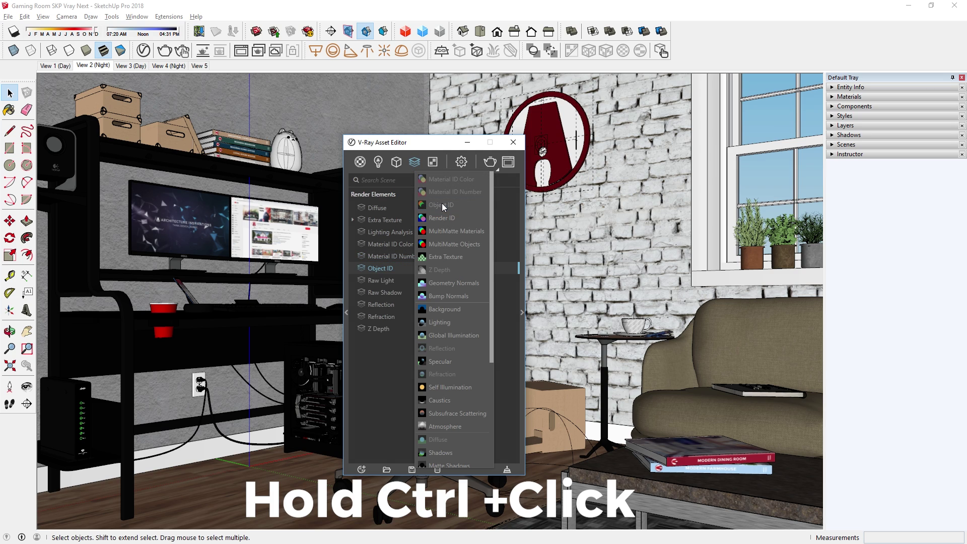
{"action": "left_click", "coordinate": [444, 217], "text": "ctrl"}
{"action": "left_click", "coordinate": [446, 230], "text": "ctrl"}
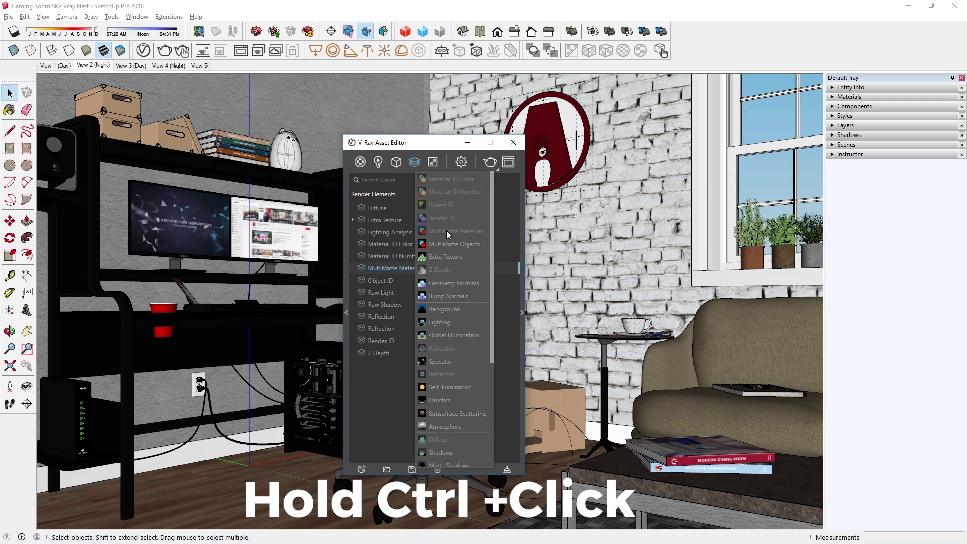
{"action": "left_click", "coordinate": [448, 243], "text": "ctrl"}
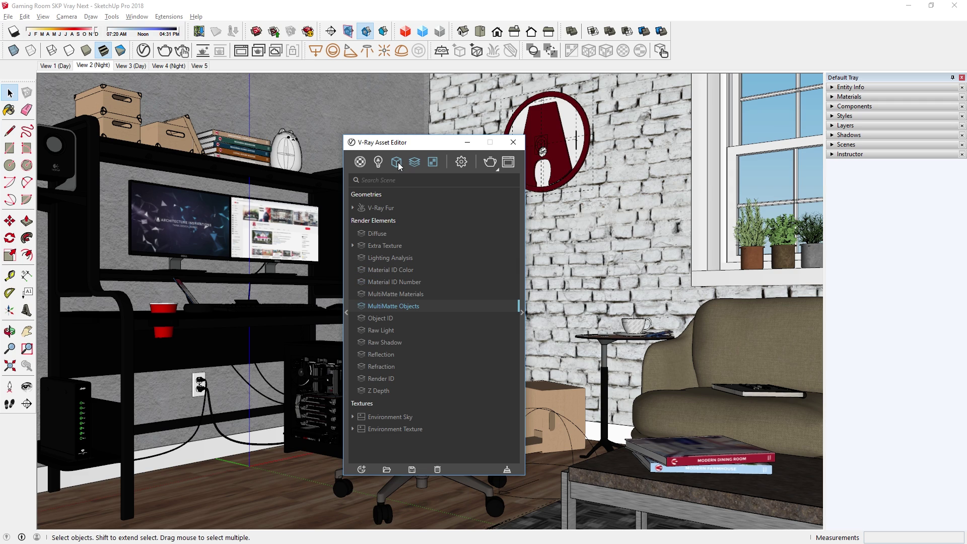
Combine lights, materials, geometries and render elements into one scene asset list.
{"action": "left_click", "coordinate": [379, 164]}
{"action": "left_click", "coordinate": [361, 164]}
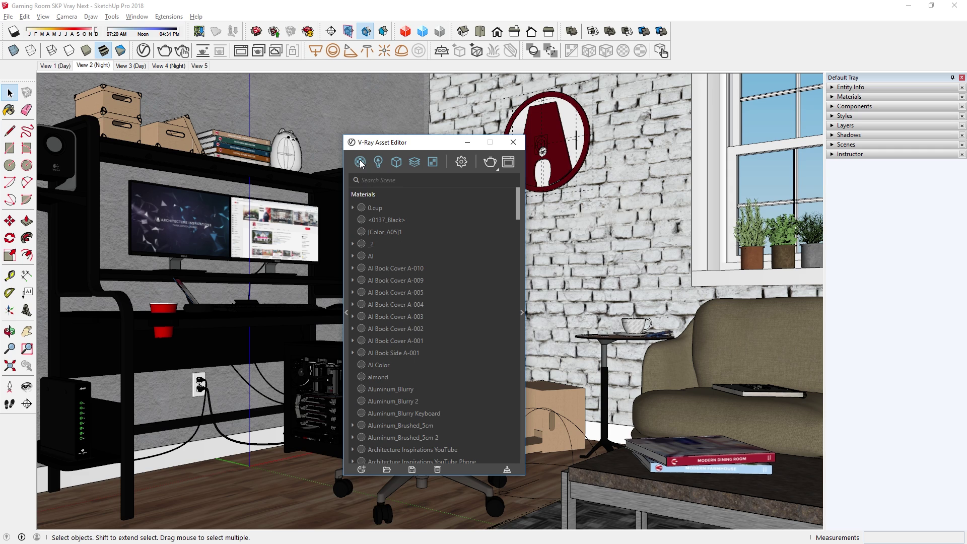
{"action": "left_click", "coordinate": [360, 163]}
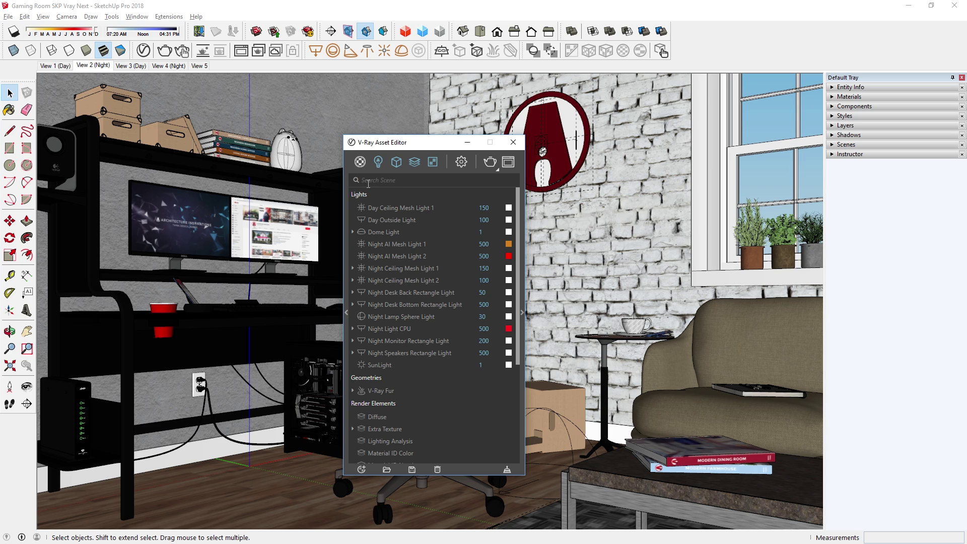
Reveal the asset library and browse its creatable lights, render elements and textures.
{"action": "left_click", "coordinate": [345, 311]}
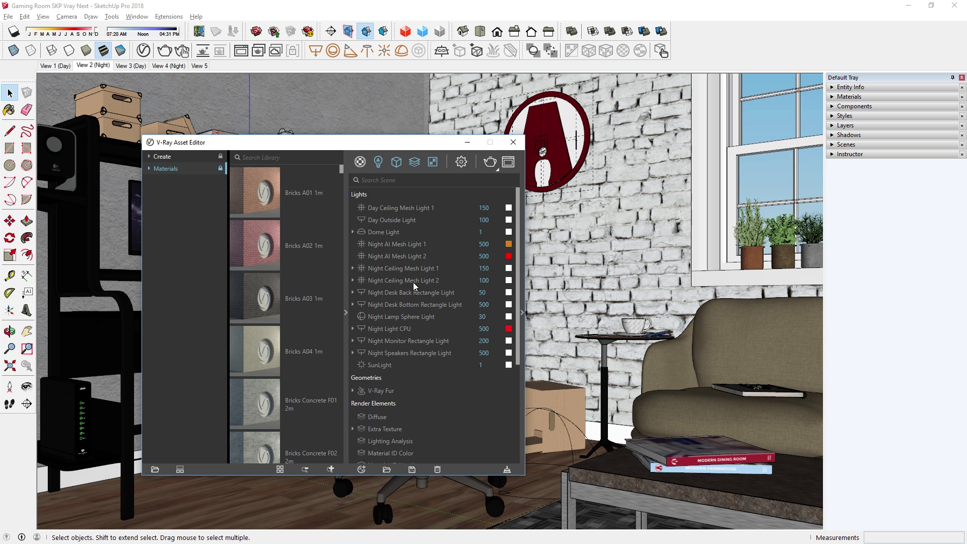
{"action": "left_click", "coordinate": [151, 170]}
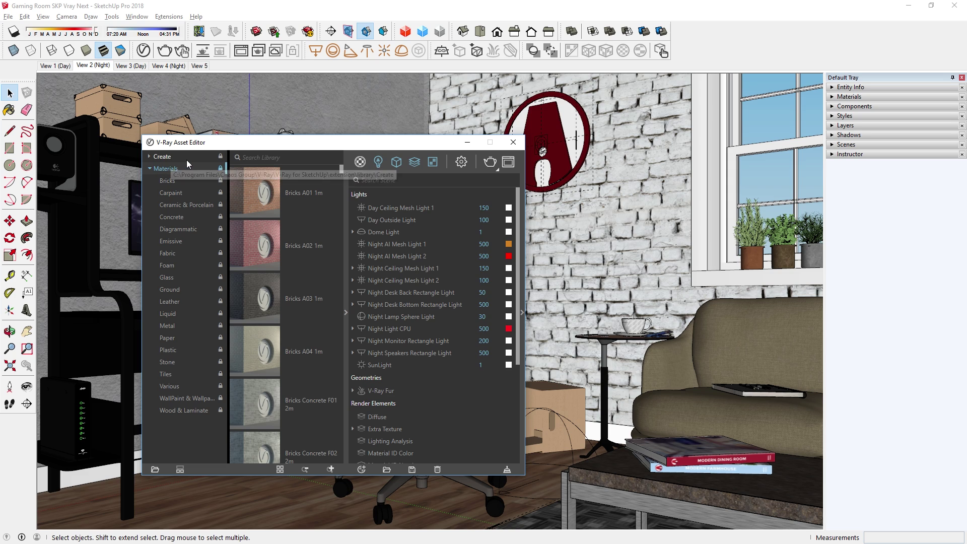
{"action": "left_click", "coordinate": [149, 157]}
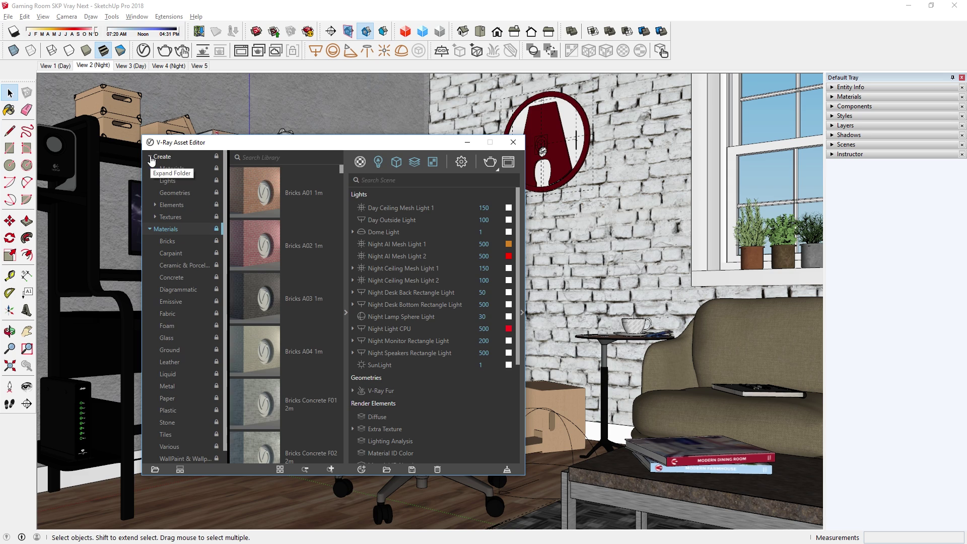
{"action": "left_click", "coordinate": [177, 179]}
{"action": "left_click", "coordinate": [178, 194]}
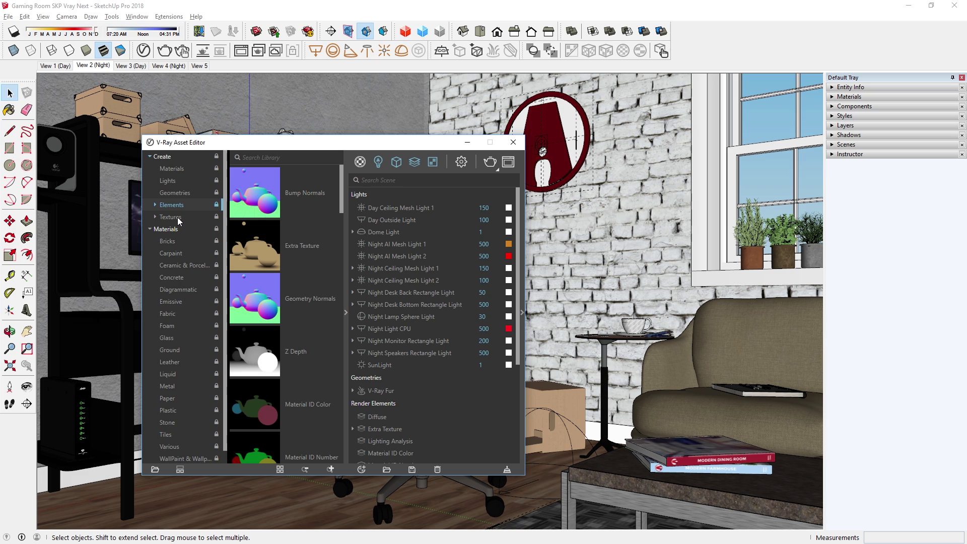
{"action": "left_click", "coordinate": [178, 217]}
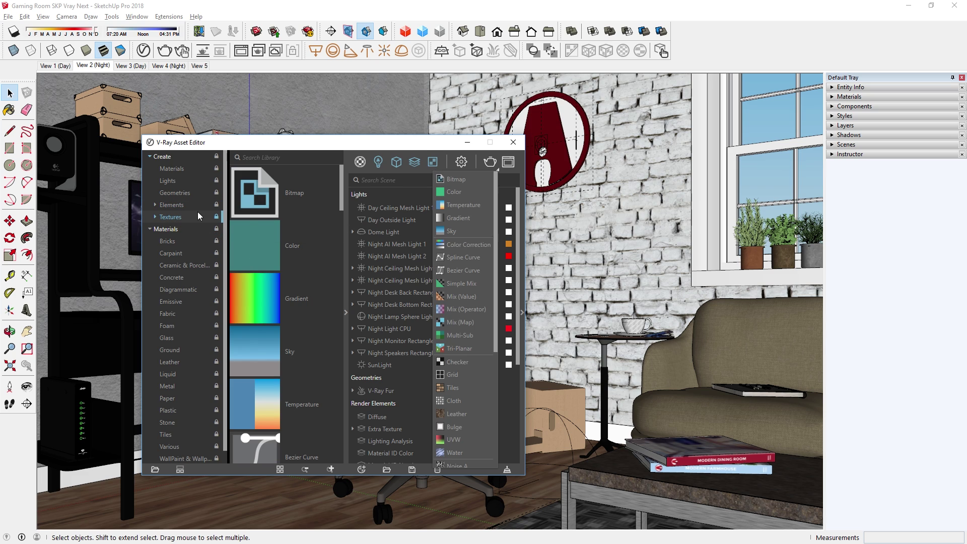
Settle on the creatable material types, checking the Add Asset list without adding anything.
{"action": "left_click", "coordinate": [173, 169]}
{"action": "left_click", "coordinate": [189, 193]}
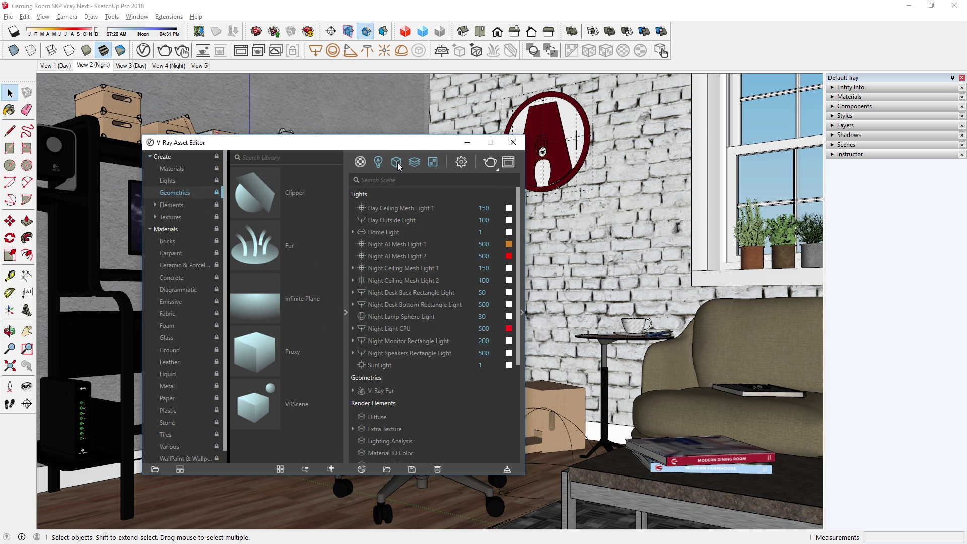
{"action": "left_click", "coordinate": [178, 180]}
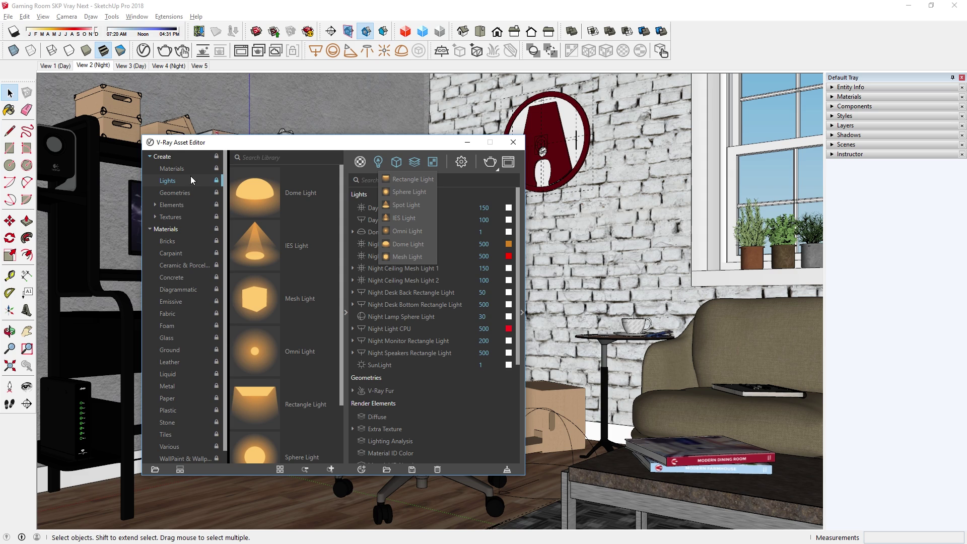
{"action": "left_click", "coordinate": [186, 168]}
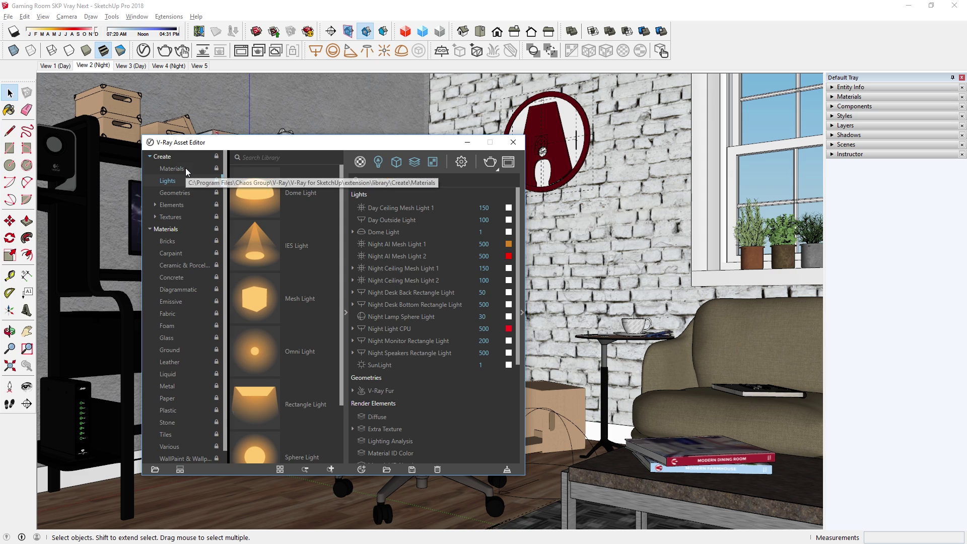
{"action": "left_click", "coordinate": [369, 470]}
{"action": "mouse_move", "coordinate": [382, 418]}
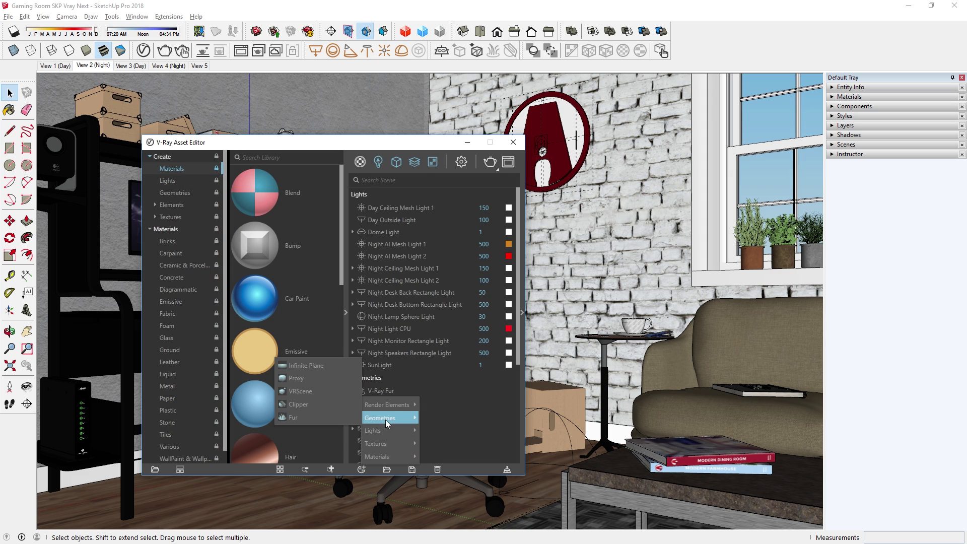
{"action": "left_click", "coordinate": [334, 451]}
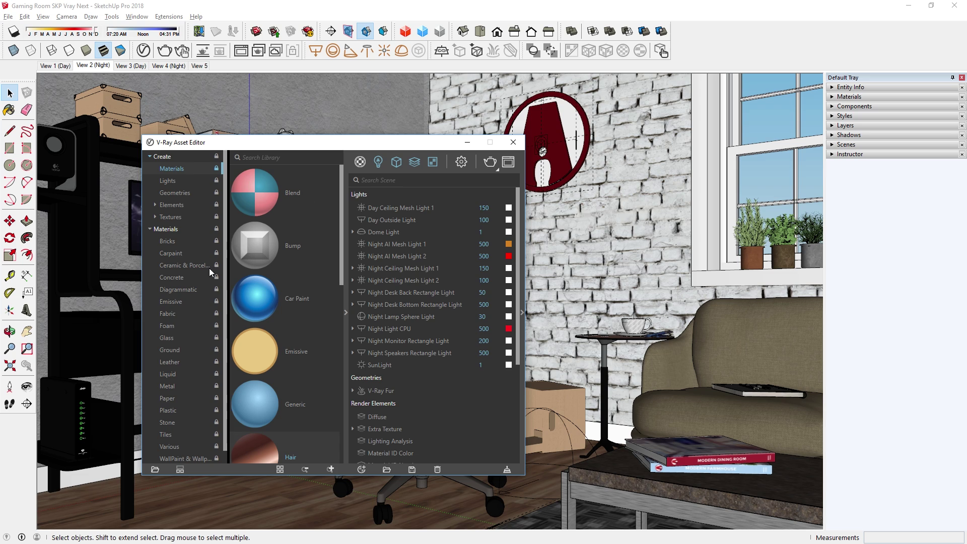
Try the library's thumbnail grid and thumbnail sizes, then return to the named list.
{"action": "left_click", "coordinate": [281, 469]}
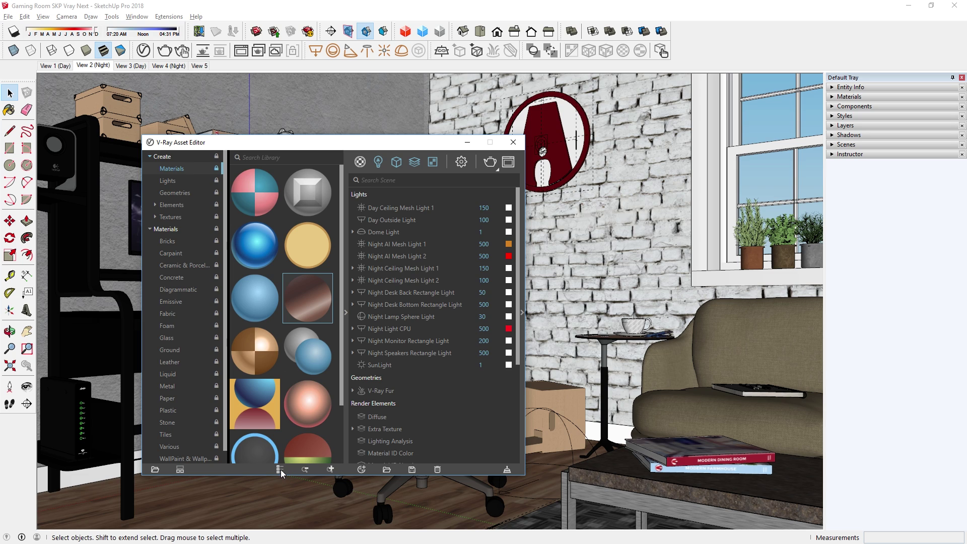
{"action": "left_click", "coordinate": [305, 469]}
{"action": "left_click", "coordinate": [306, 469]}
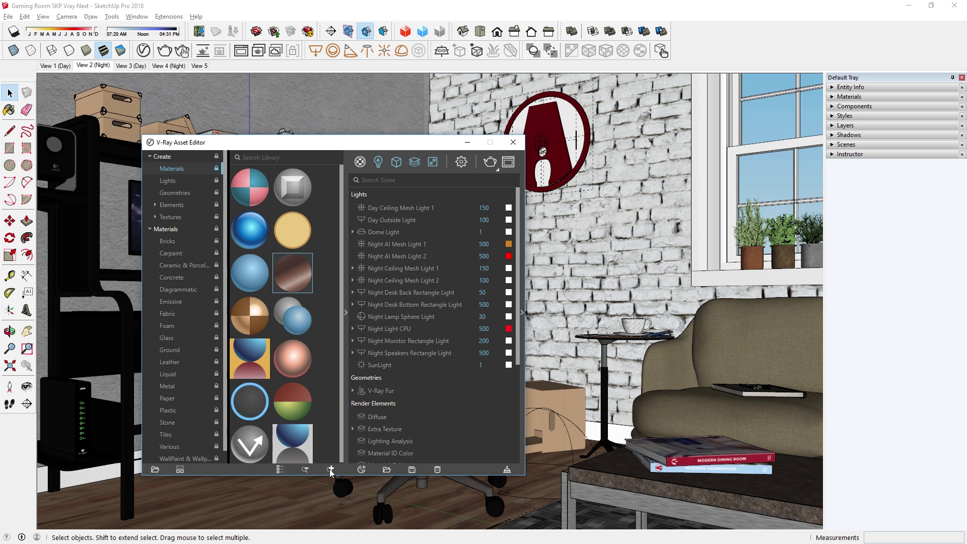
{"action": "left_click", "coordinate": [282, 472]}
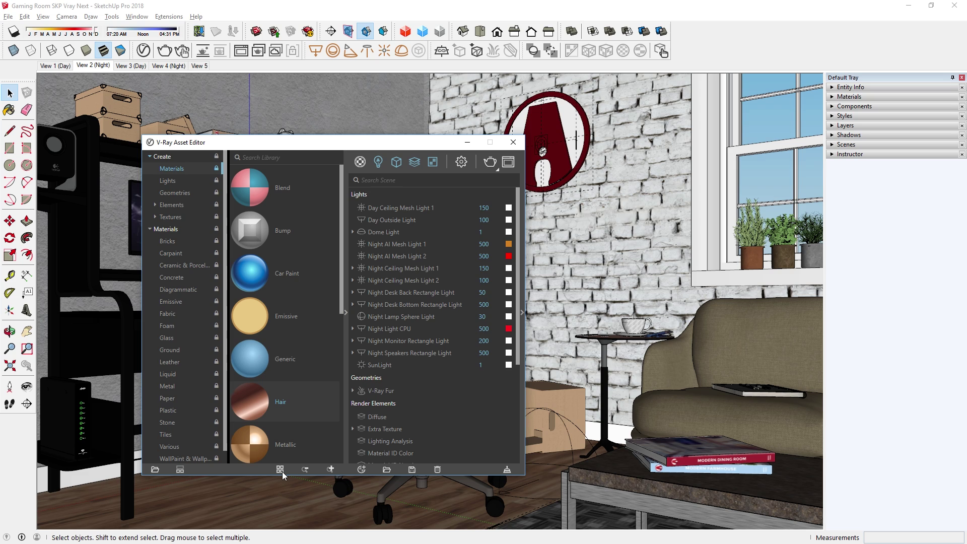
Compare stacked and side-by-side library layouts, then browse Create assets and brick materials.
{"action": "left_click", "coordinate": [180, 469]}
{"action": "left_click", "coordinate": [280, 469]}
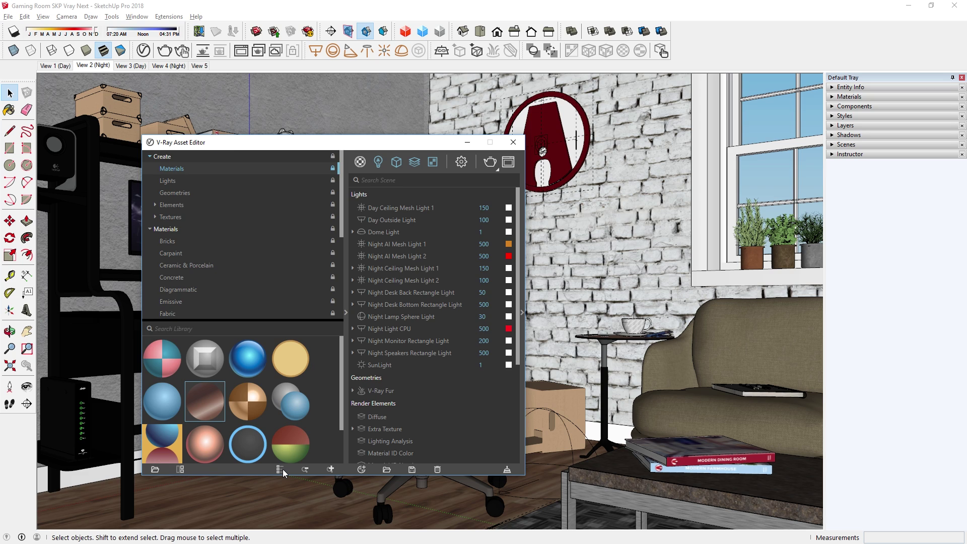
{"action": "left_click", "coordinate": [180, 469]}
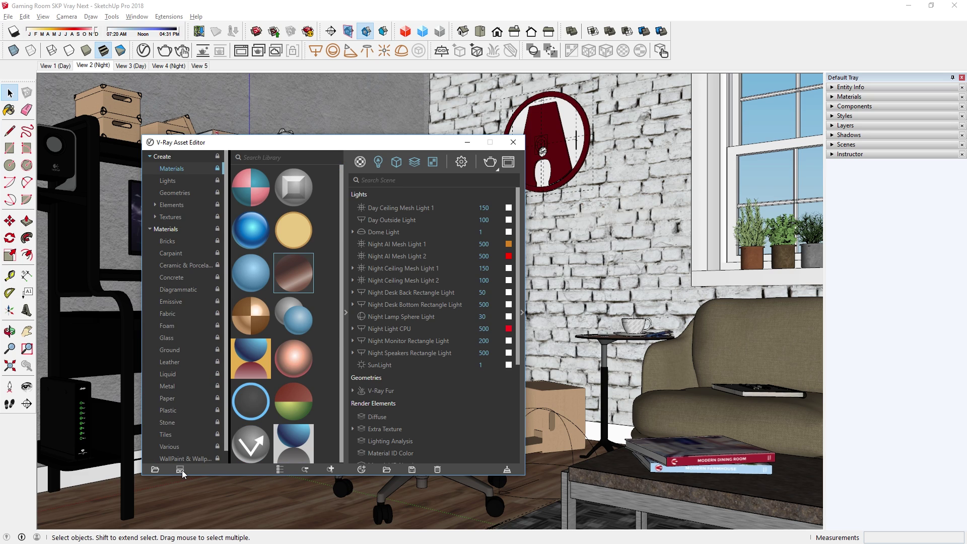
{"action": "left_click", "coordinate": [180, 469]}
{"action": "left_click", "coordinate": [181, 469]}
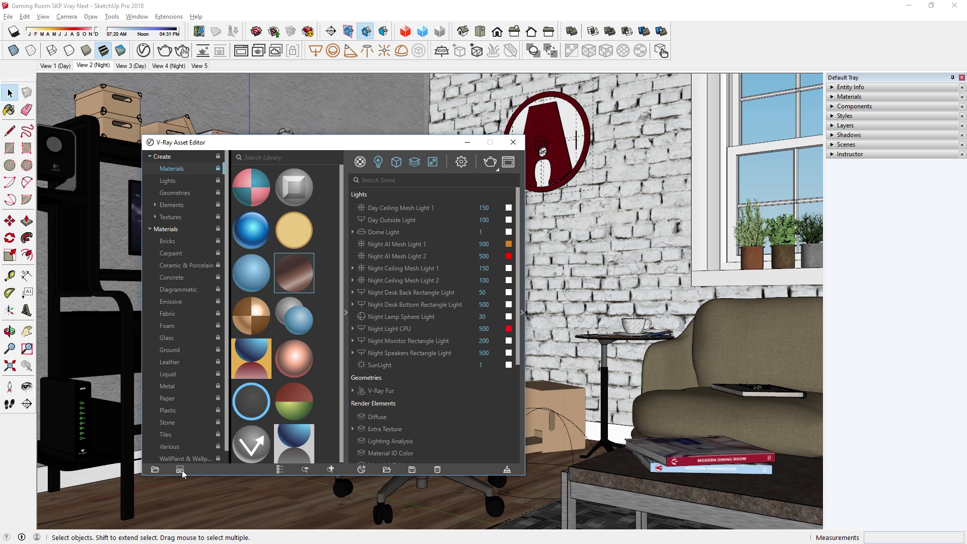
{"action": "left_click", "coordinate": [177, 158]}
{"action": "mouse_move", "coordinate": [342, 184]}
{"action": "left_mouse_down"}
{"action": "mouse_move", "coordinate": [357, 445]}
{"action": "mouse_move", "coordinate": [337, 162]}
{"action": "mouse_move", "coordinate": [352, 428]}
{"action": "mouse_move", "coordinate": [335, 221]}
{"action": "left_mouse_up"}
{"action": "left_click", "coordinate": [166, 229]}
Add a dome light and the Blend material to the V-Ray scene.
{"action": "left_click", "coordinate": [181, 157]}
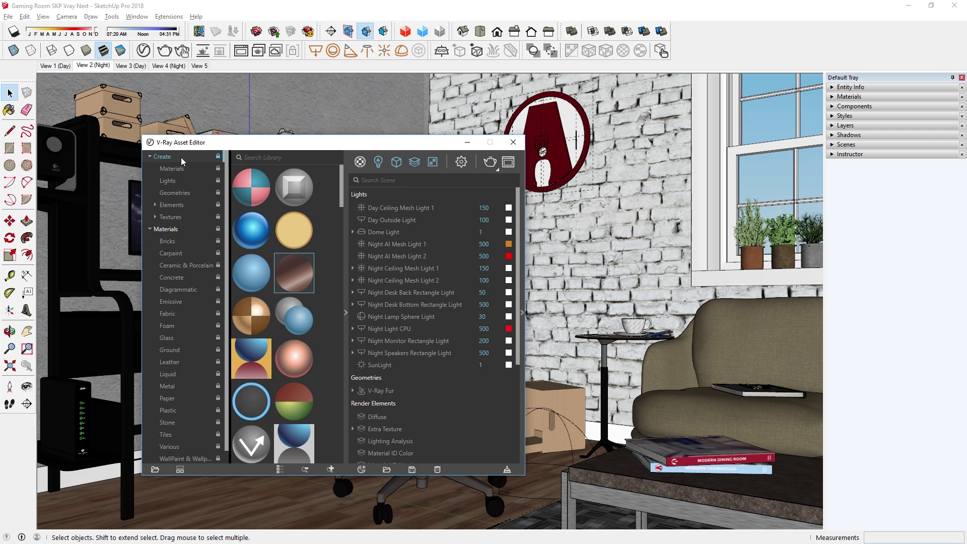
{"action": "type", "text": "dome"}
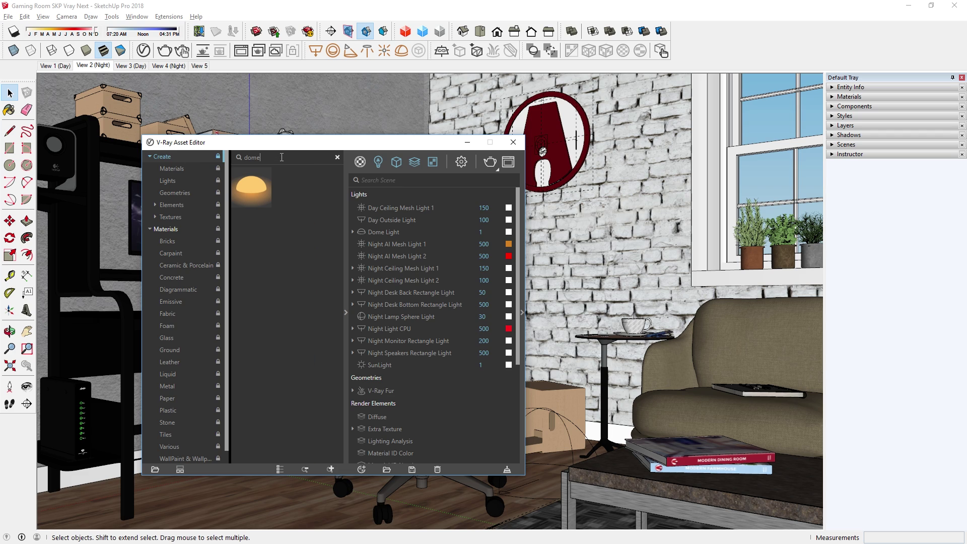
{"action": "left_click", "coordinate": [263, 189]}
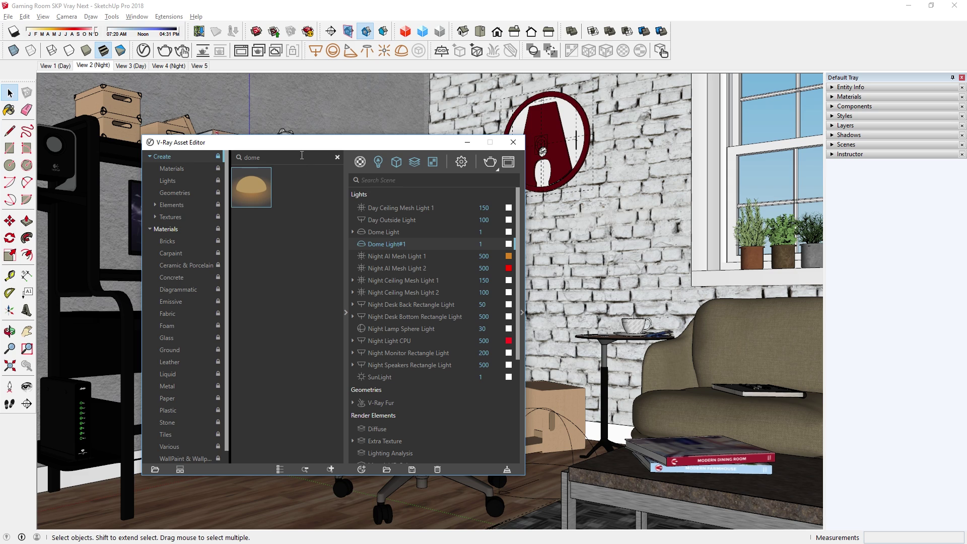
{"action": "left_click", "coordinate": [338, 157]}
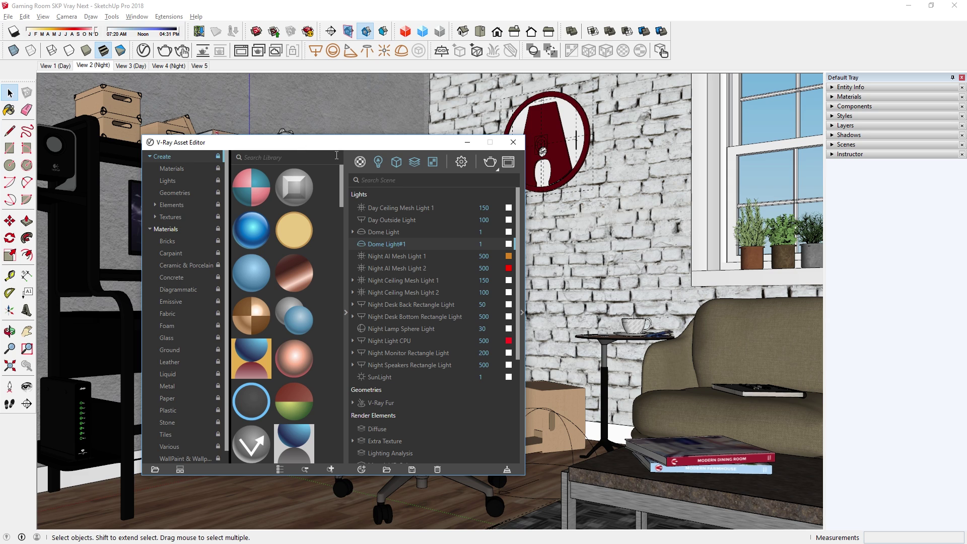
{"action": "left_click", "coordinate": [281, 470]}
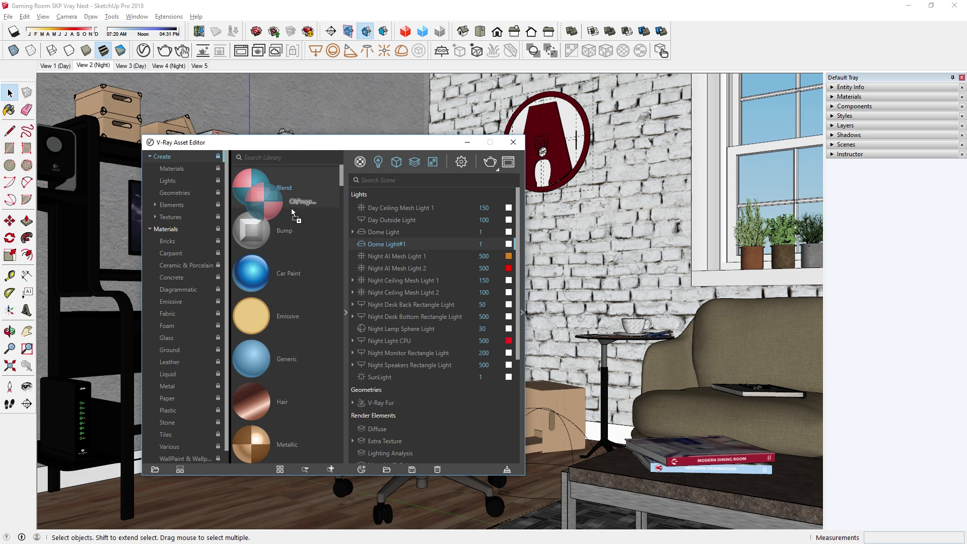
{"action": "left_click_drag", "start_coordinate": [257, 180], "coordinate": [418, 233]}
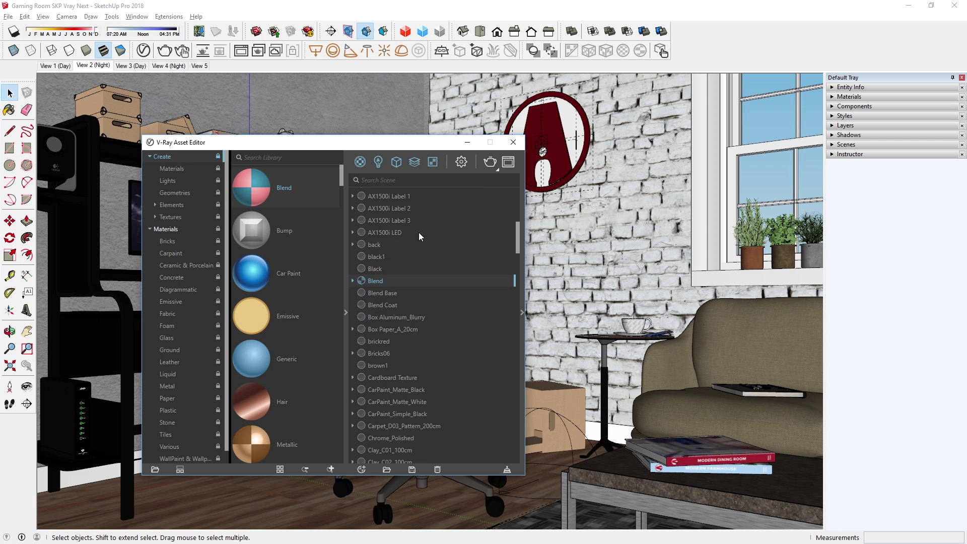
Add Bricks A01–A04 to the scene materials, then delete them again.
{"action": "left_click", "coordinate": [174, 240]}
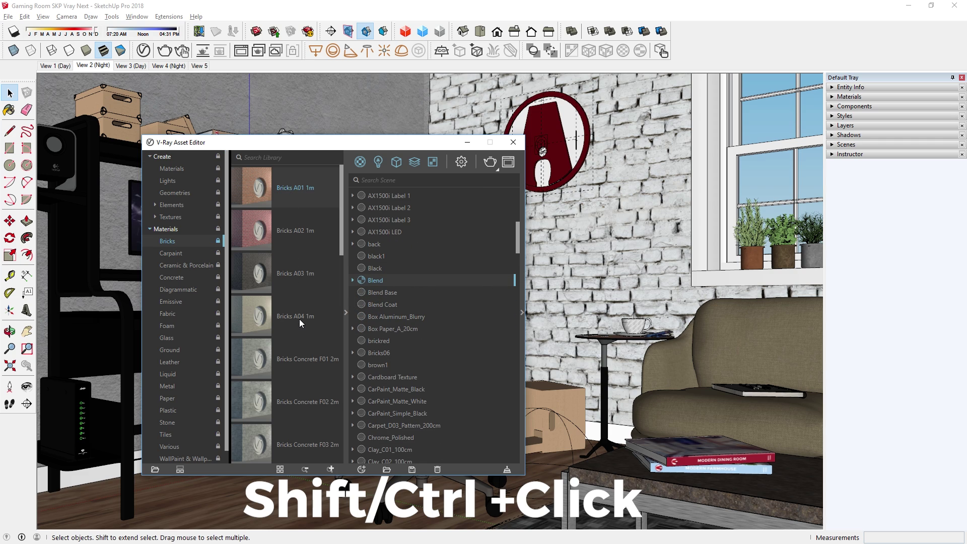
{"action": "left_click", "coordinate": [297, 306], "text": "shift"}
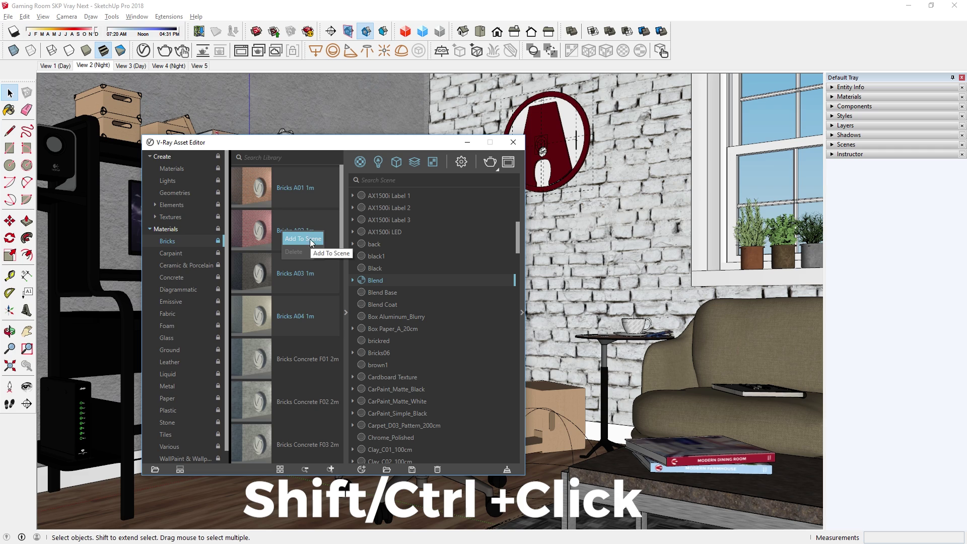
{"action": "left_click", "coordinate": [406, 365]}
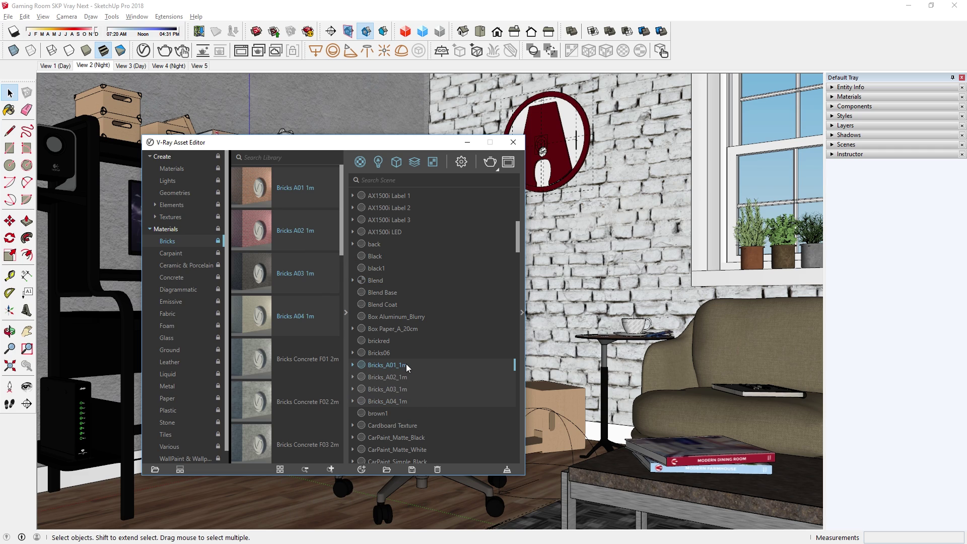
{"action": "left_click", "coordinate": [420, 386]}
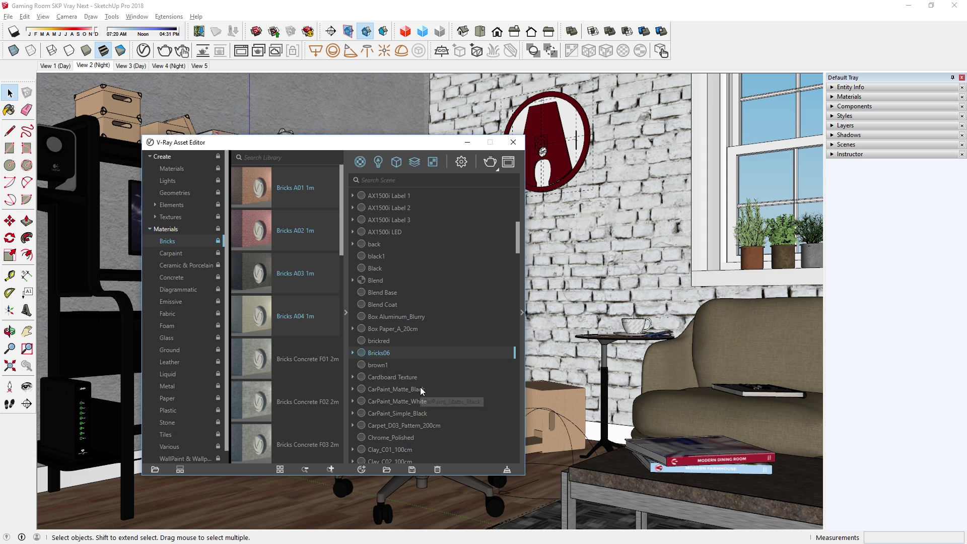
Add a custom library folder, browse its Materials > Wood Flooring presets enlarged, and show settings.
{"action": "left_click", "coordinate": [155, 469]}
{"action": "left_click", "coordinate": [536, 405]}
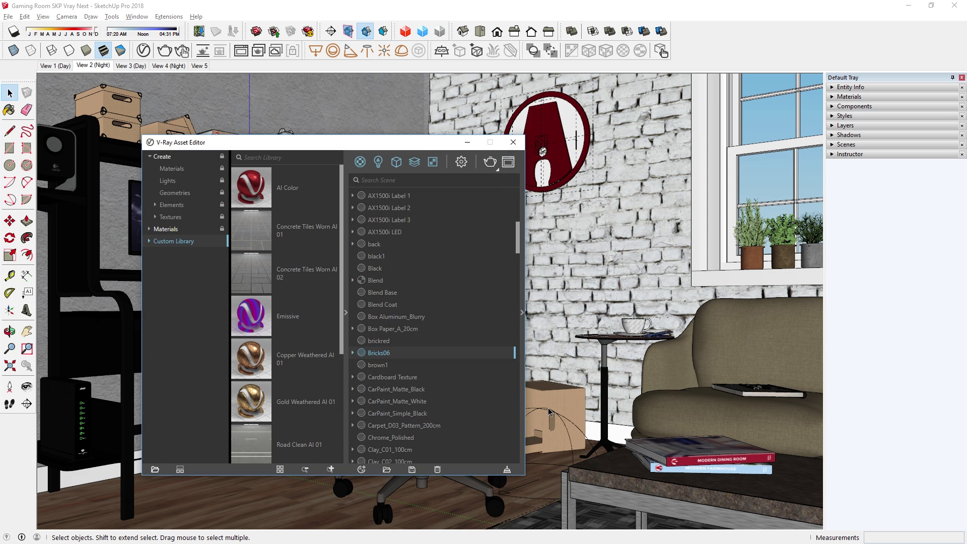
{"action": "left_click", "coordinate": [163, 242]}
{"action": "left_click", "coordinate": [173, 278]}
{"action": "left_click", "coordinate": [181, 314]}
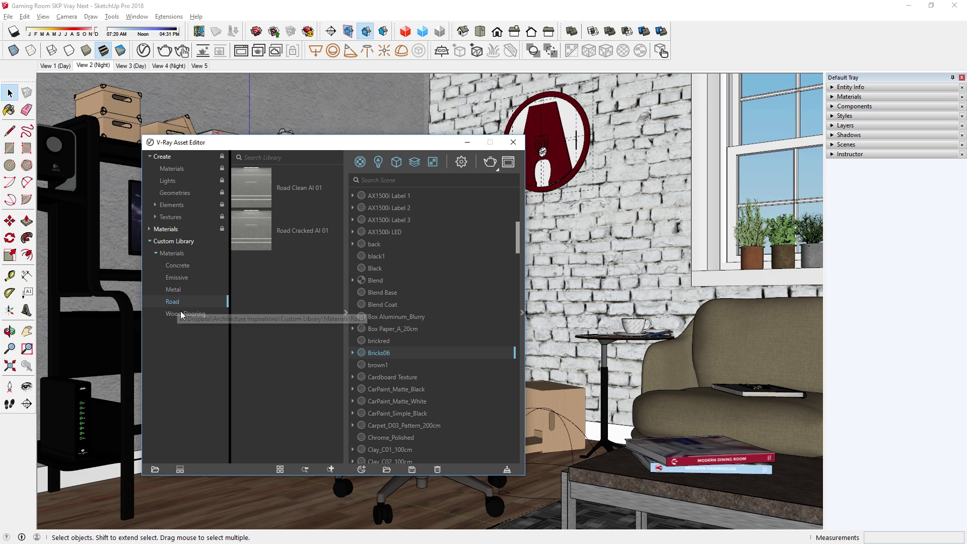
{"action": "left_click", "coordinate": [330, 469]}
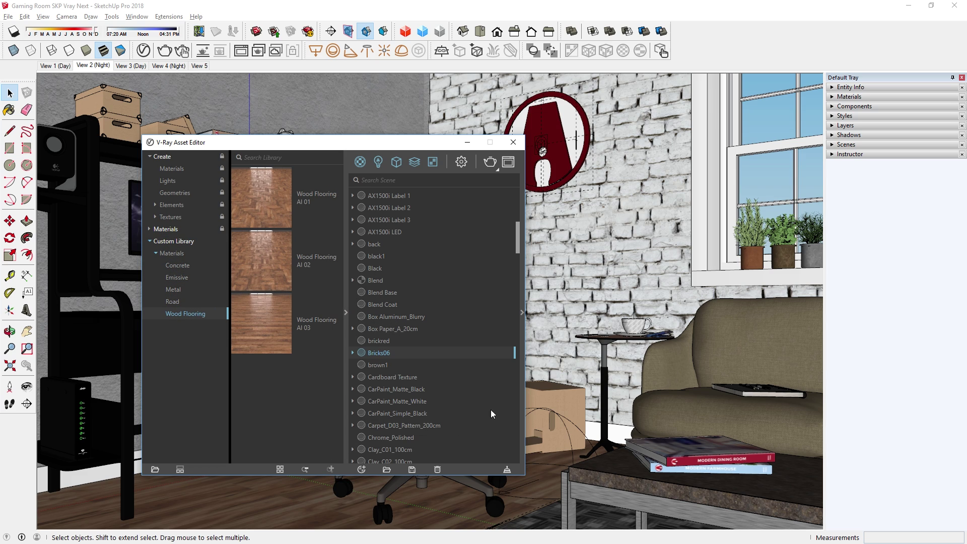
{"action": "left_click", "coordinate": [525, 306]}
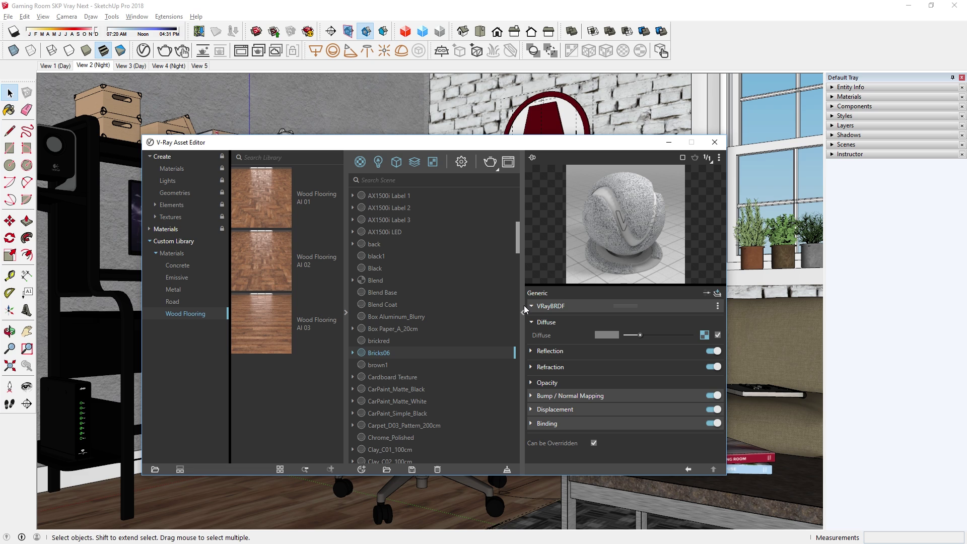
Set Night AI Mesh Light 1's intensity to 455, leaving its colour orange.
{"action": "left_click", "coordinate": [379, 163]}
{"action": "left_click", "coordinate": [403, 256]}
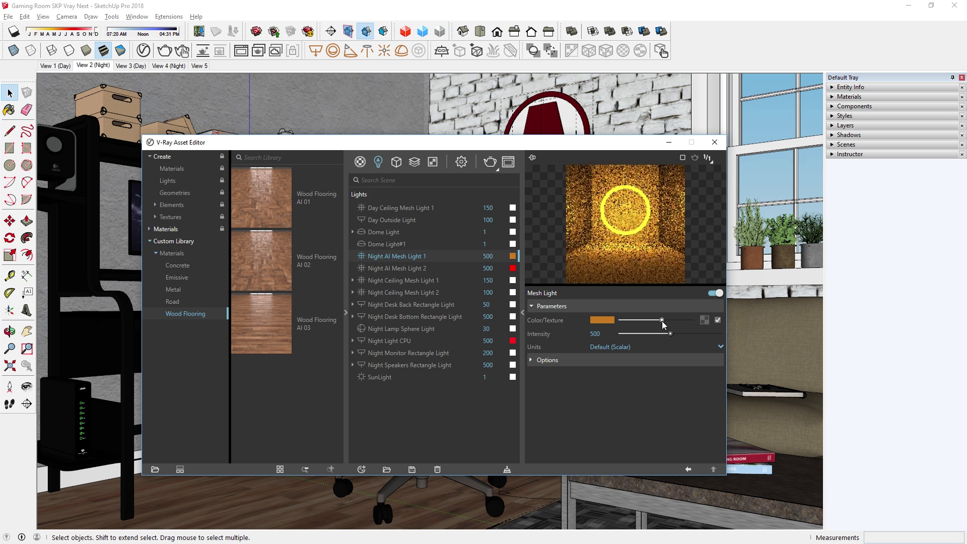
{"action": "mouse_move", "coordinate": [670, 333]}
{"action": "left_mouse_down"}
{"action": "mouse_move", "coordinate": [622, 333]}
{"action": "mouse_move", "coordinate": [664, 335]}
{"action": "left_mouse_up"}
{"action": "left_click", "coordinate": [602, 320]}
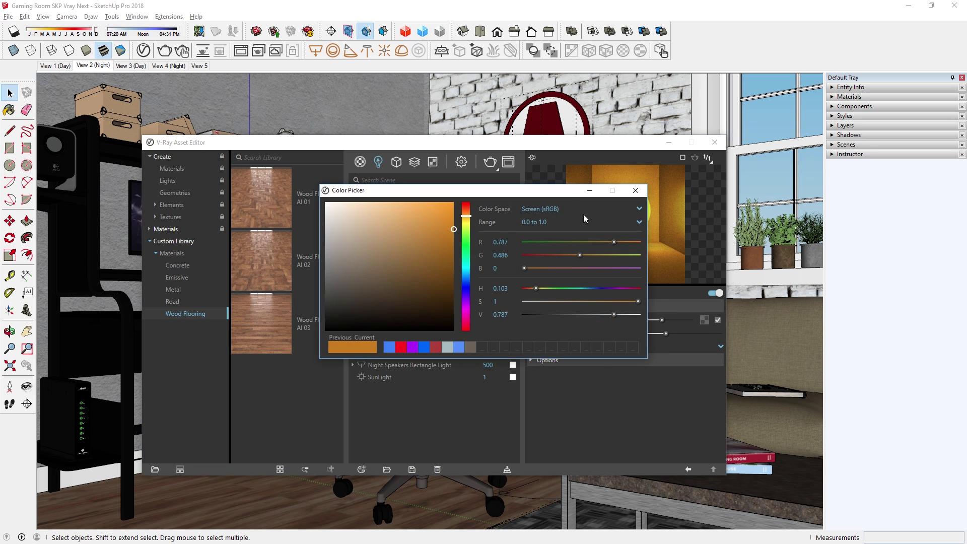
{"action": "left_click_drag", "start_coordinate": [430, 223], "coordinate": [444, 228]}
{"action": "left_click", "coordinate": [506, 174]}
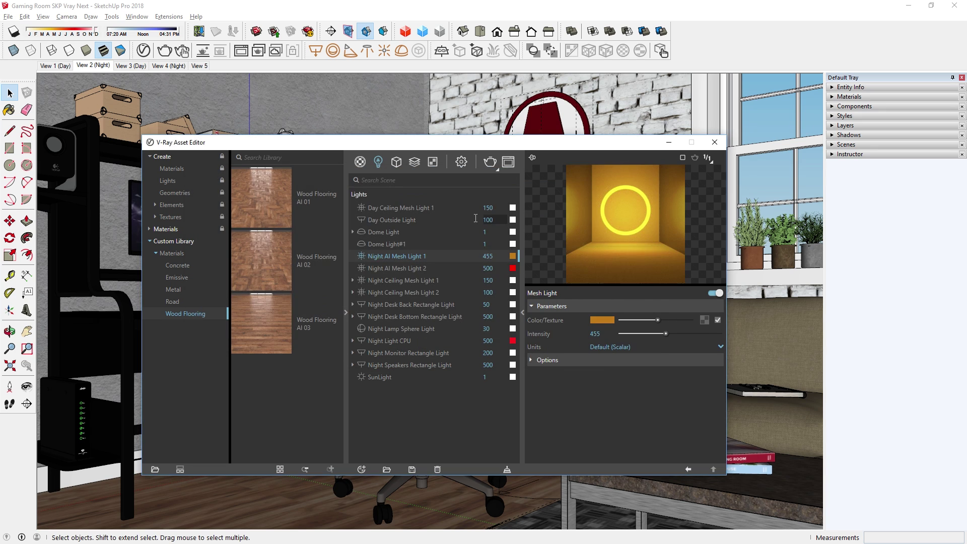
Preview the Diffuse, Extra Texture, Lighting Analysis, Material ID and MultiMatte Materials elements.
{"action": "left_click", "coordinate": [414, 161]}
{"action": "left_click", "coordinate": [400, 209]}
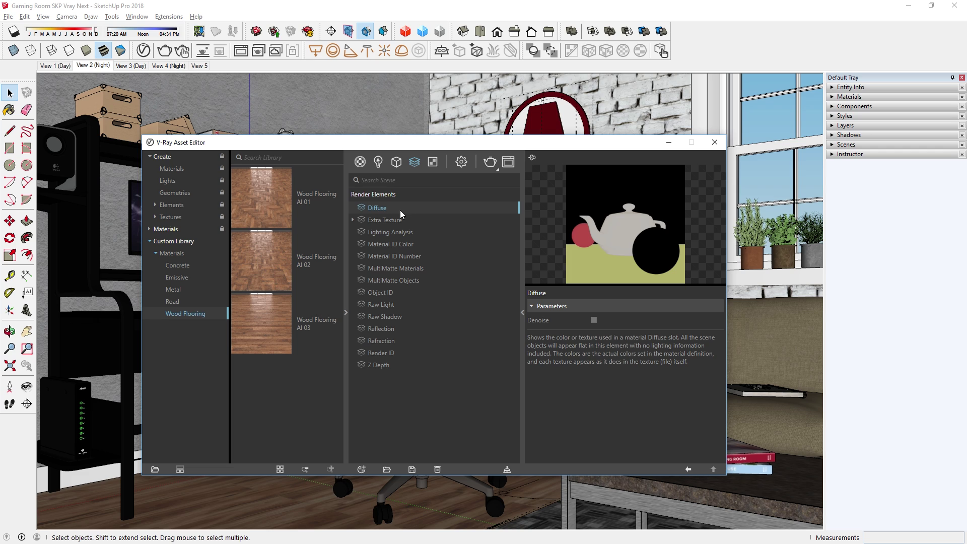
{"action": "left_click", "coordinate": [406, 220]}
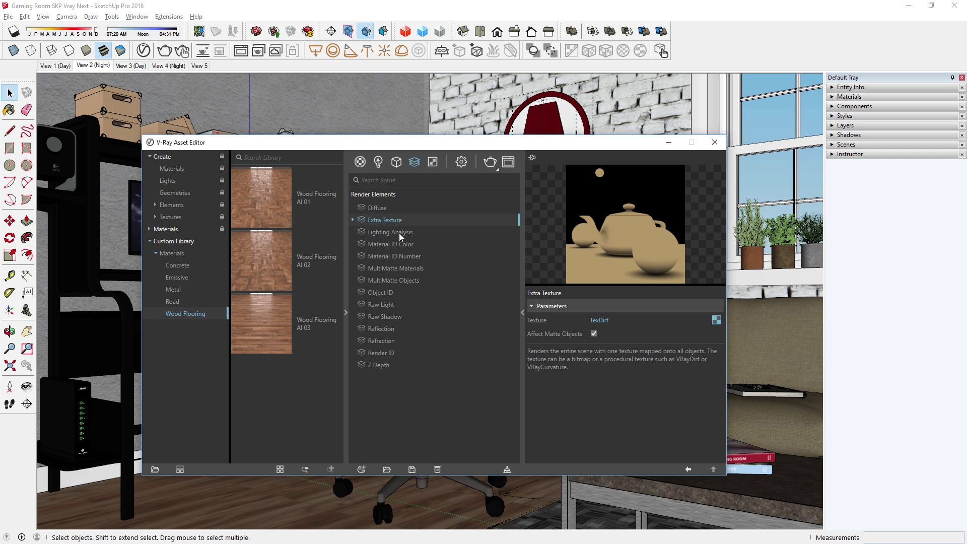
{"action": "left_click", "coordinate": [399, 233]}
{"action": "left_click", "coordinate": [401, 246]}
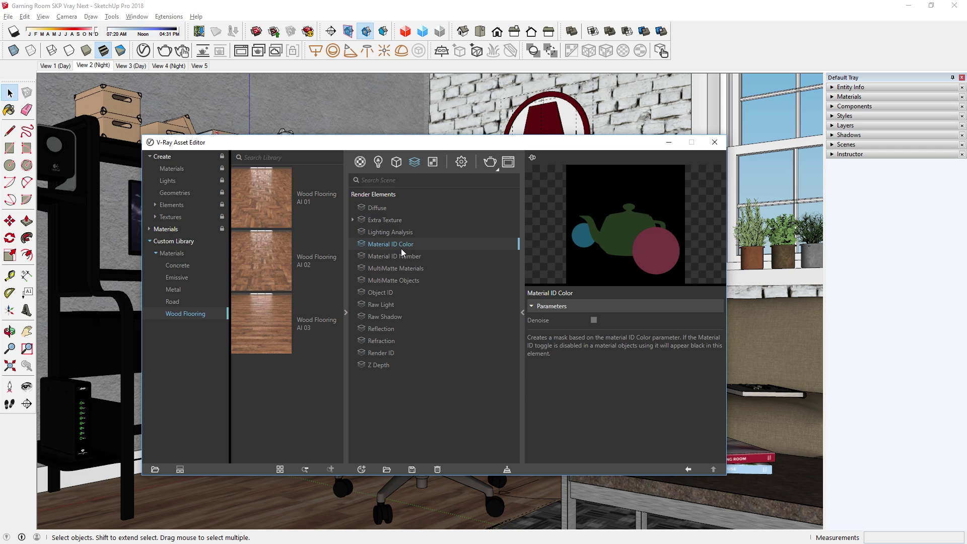
{"action": "left_click", "coordinate": [403, 257]}
{"action": "left_click", "coordinate": [405, 268]}
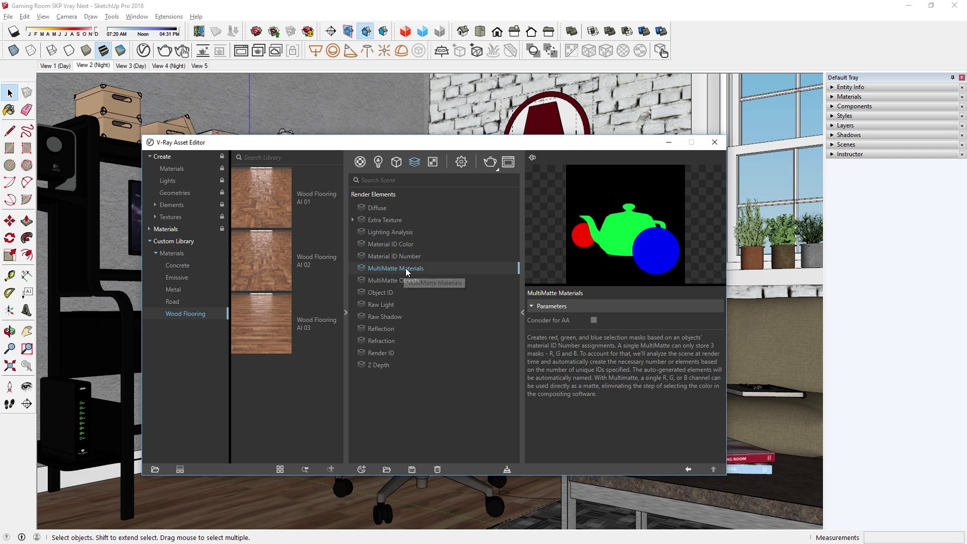
Recheck the MultiMatte, Material ID Number and Lighting Analysis elements, then create a Metallic material.
{"action": "left_click", "coordinate": [403, 282]}
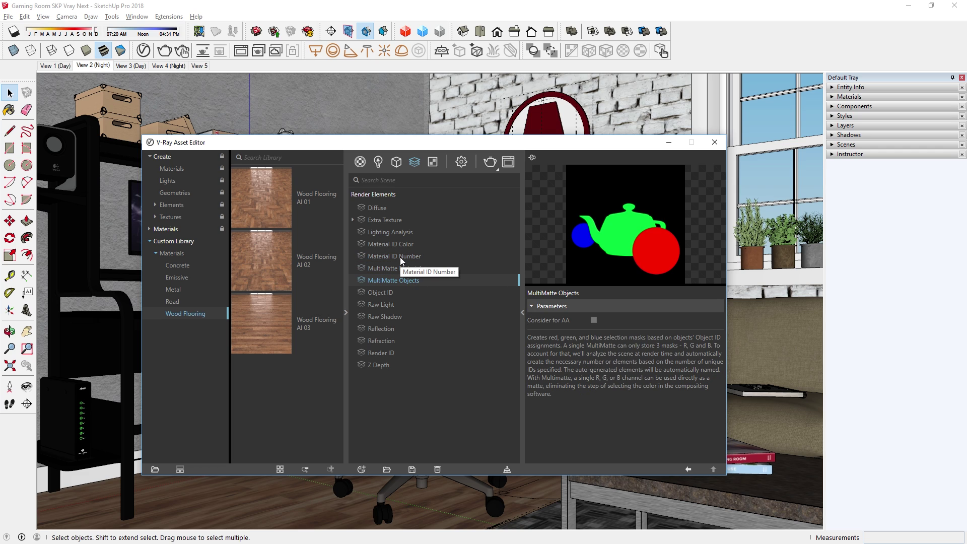
{"action": "left_click", "coordinate": [400, 258]}
{"action": "left_click", "coordinate": [412, 269]}
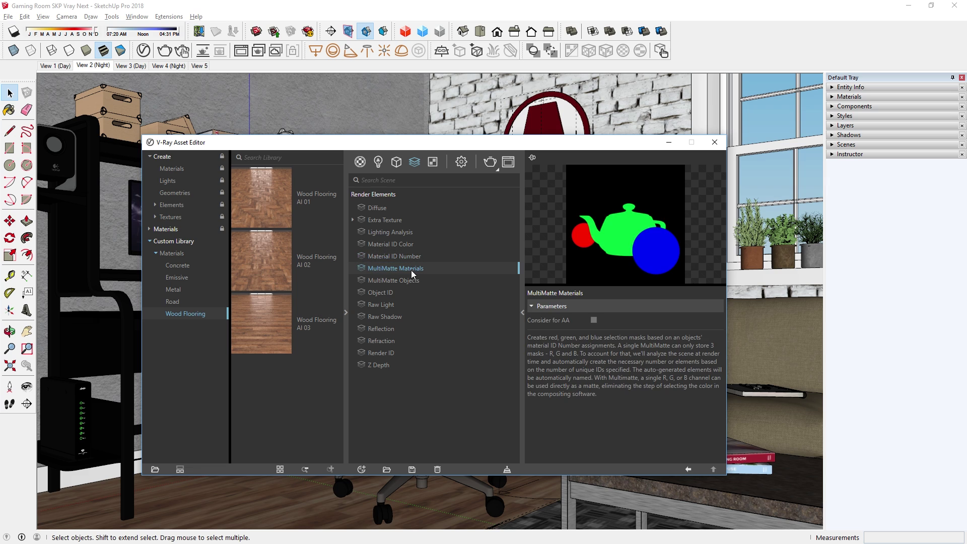
{"action": "left_click", "coordinate": [401, 232]}
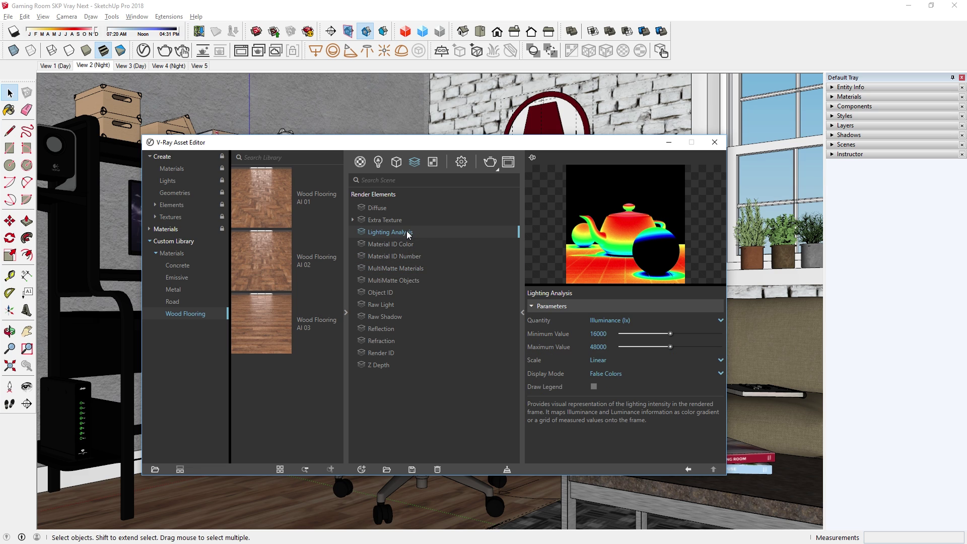
{"action": "left_click", "coordinate": [358, 162]}
{"action": "left_click", "coordinate": [407, 193]}
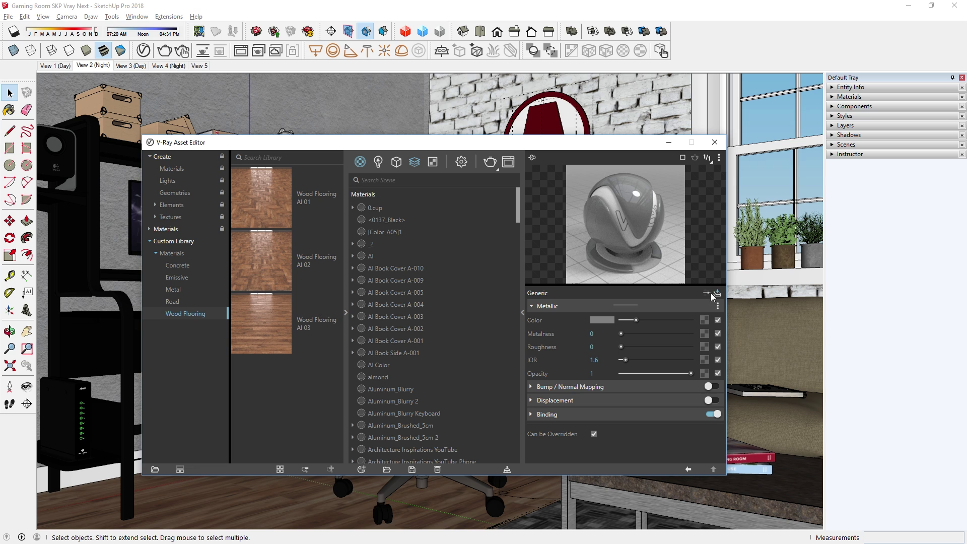
Load a bitmap as the Metallic colour texture and add Wood Flooring AI 01 to the scene.
{"action": "left_click", "coordinate": [707, 320]}
{"action": "left_click", "coordinate": [673, 168]}
{"action": "left_click", "coordinate": [531, 451]}
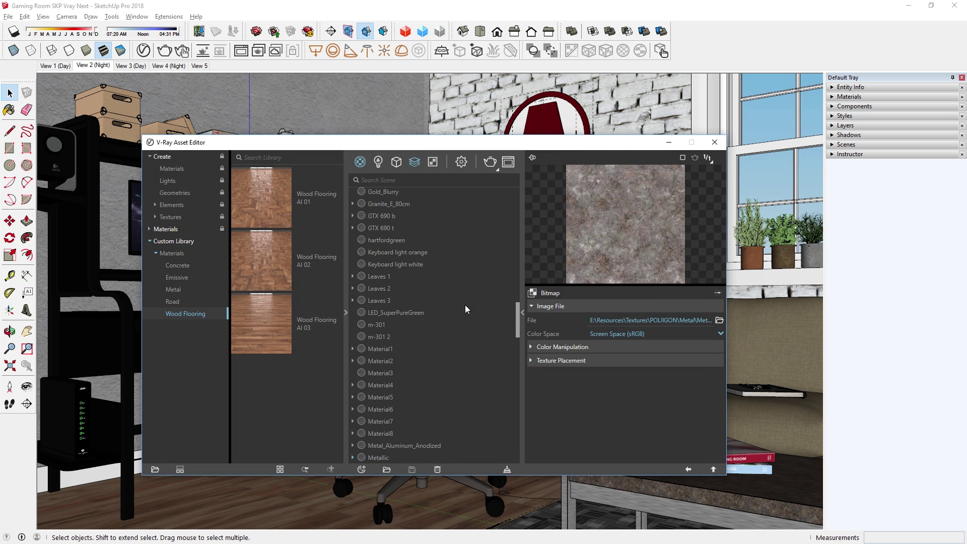
{"action": "left_click", "coordinate": [688, 469]}
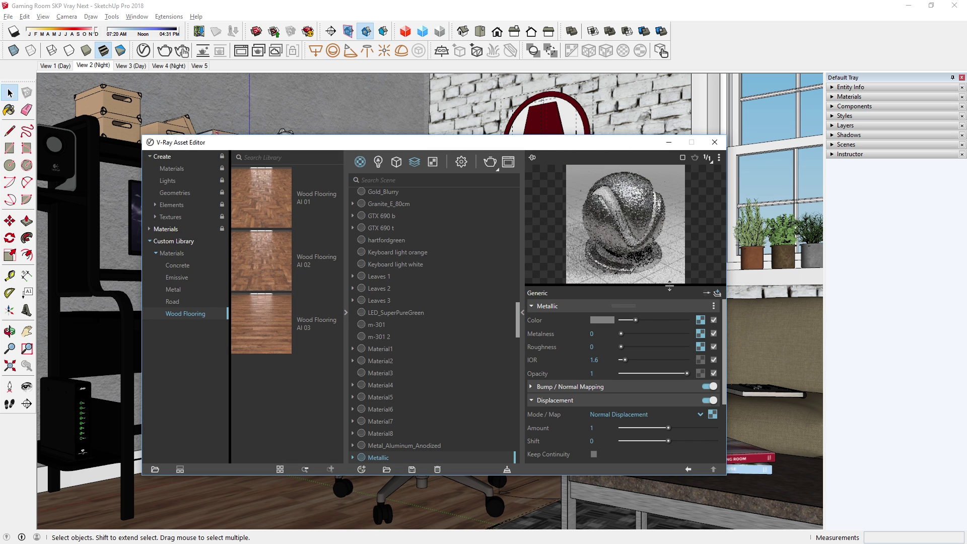
{"action": "left_click_drag", "start_coordinate": [669, 286], "coordinate": [673, 355]}
{"action": "left_click_drag", "start_coordinate": [261, 198], "coordinate": [445, 268]}
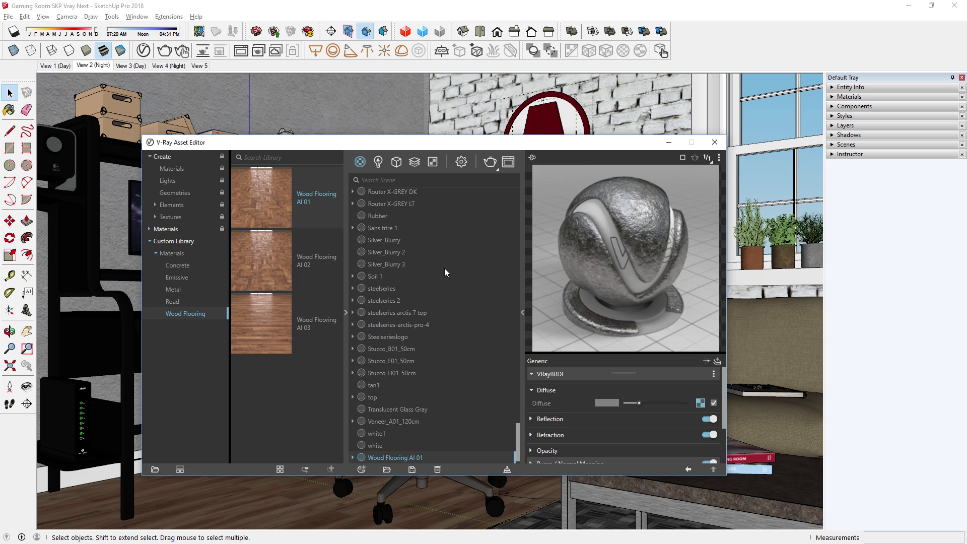
Add a Spline Curve to the wood flooring's diffuse, with a hue point and desaturation.
{"action": "left_click", "coordinate": [701, 405]}
{"action": "left_click", "coordinate": [633, 253]}
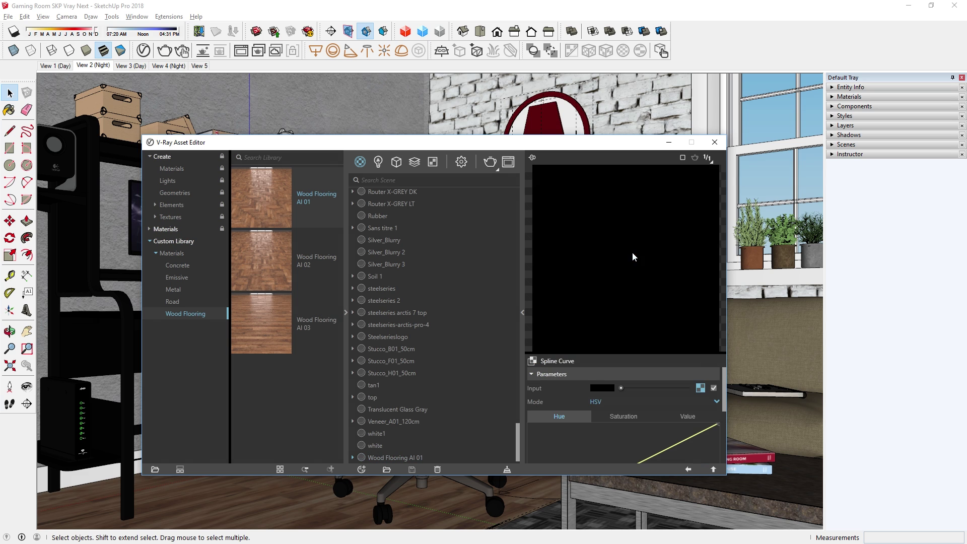
{"action": "left_click", "coordinate": [608, 412]}
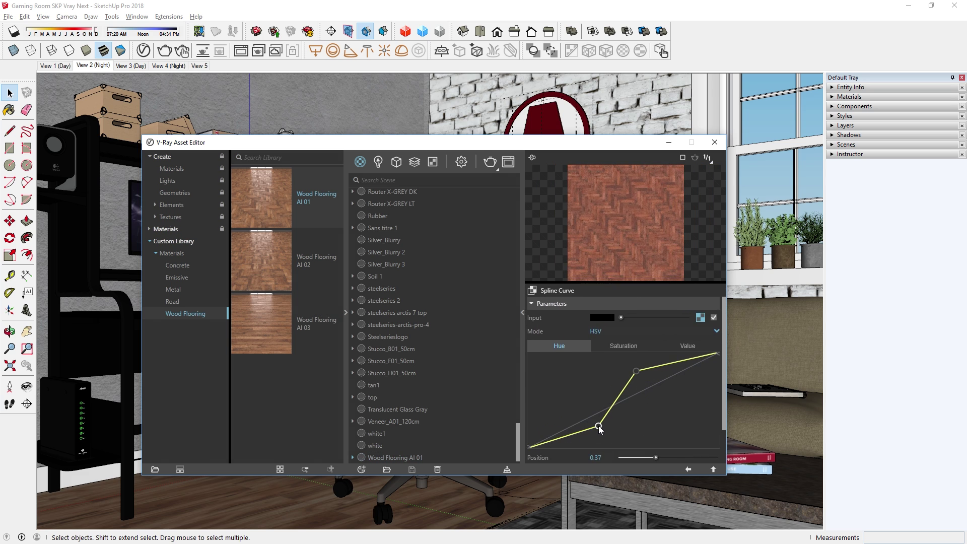
{"action": "left_click", "coordinate": [624, 346]}
{"action": "left_click_drag", "start_coordinate": [627, 416], "coordinate": [675, 416]}
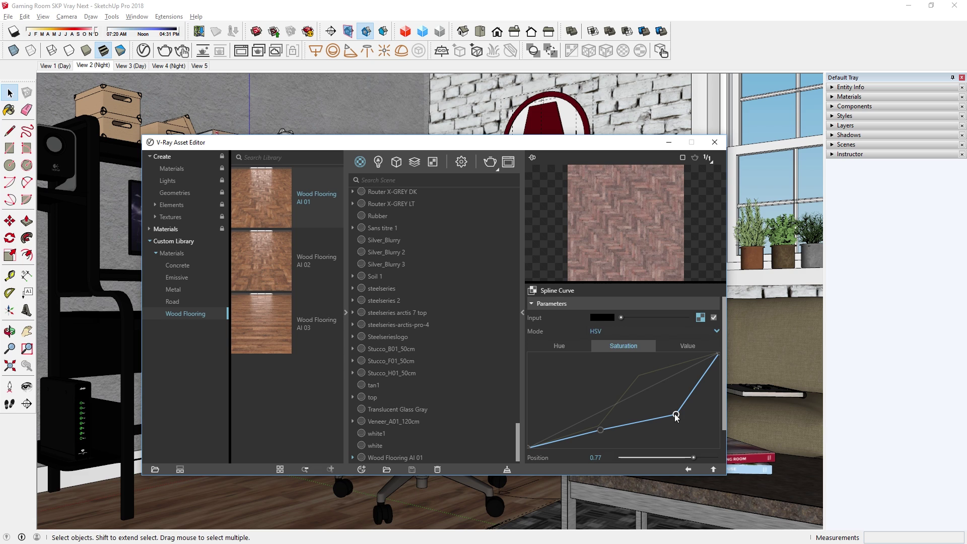
Switch the curve to RGB mode and lower red for a greenish tint, then bring up Metallic's actions.
{"action": "left_click", "coordinate": [717, 331]}
{"action": "left_click", "coordinate": [624, 345]}
{"action": "left_click", "coordinate": [560, 345]}
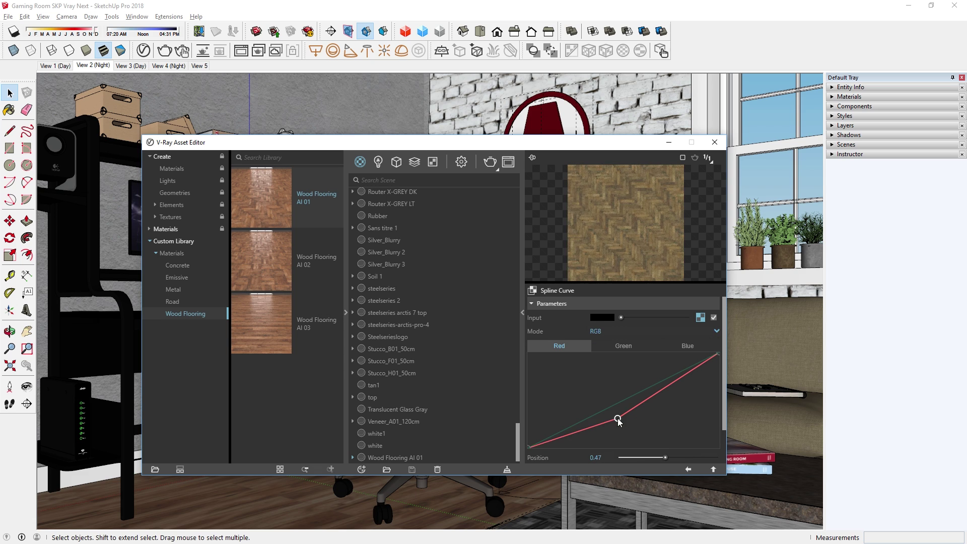
{"action": "left_click_drag", "start_coordinate": [608, 423], "coordinate": [580, 439]}
{"action": "left_click", "coordinate": [688, 469]}
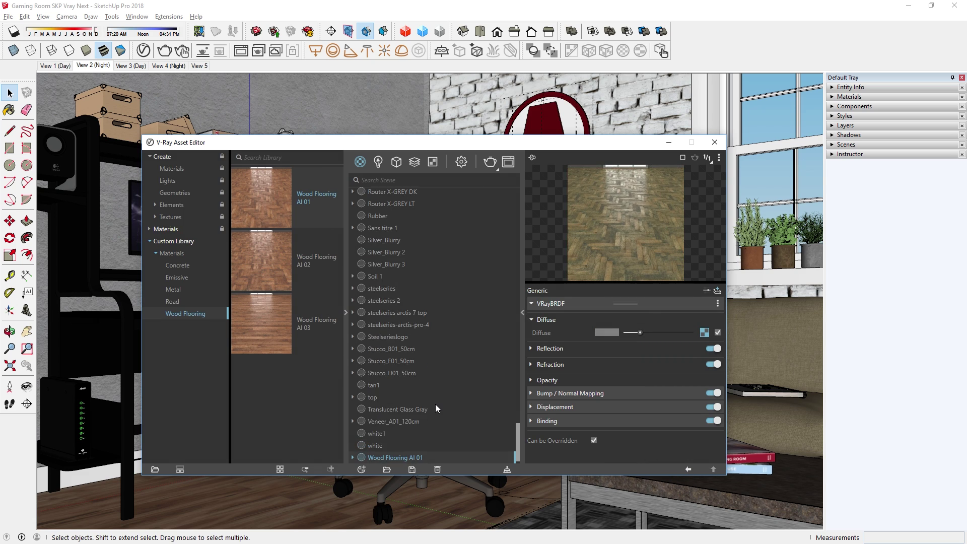
{"action": "scroll", "coordinate": [436, 404], "scroll_direction": "up", "scroll_amount": 10}
{"action": "left_click", "coordinate": [418, 366]}
{"action": "right_click", "coordinate": [418, 367]}
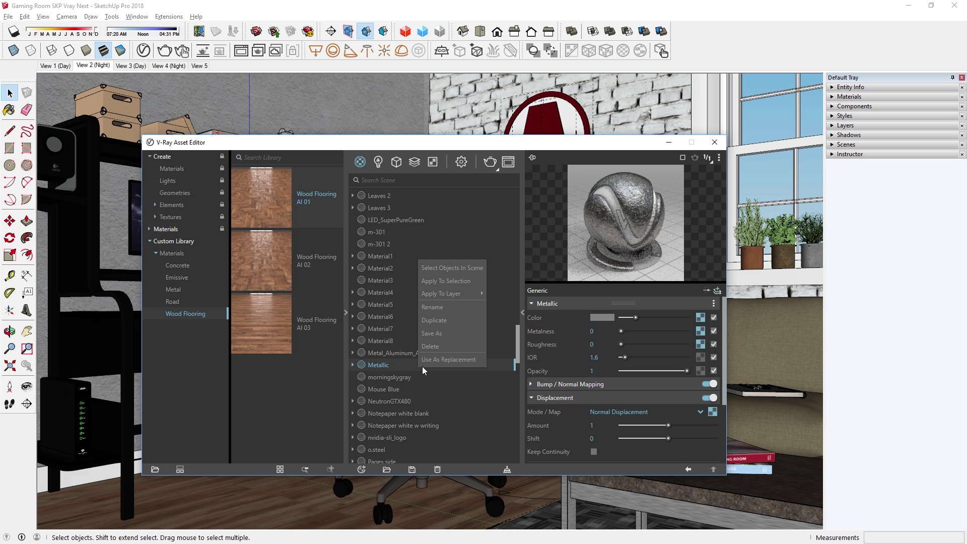
Save the Metallic material as an asset into the Metal library folder.
{"action": "left_click", "coordinate": [445, 334]}
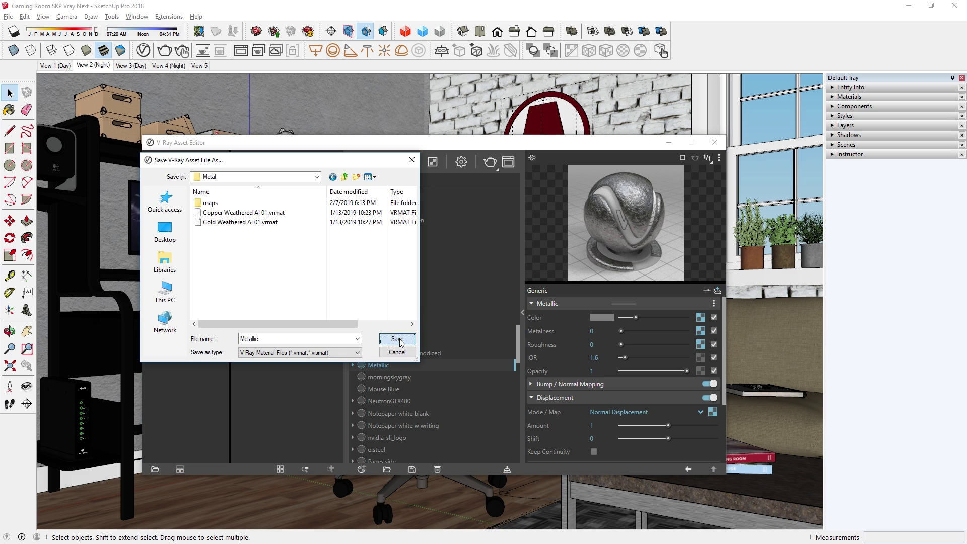
{"action": "left_click", "coordinate": [400, 339]}
{"action": "left_click", "coordinate": [379, 163]}
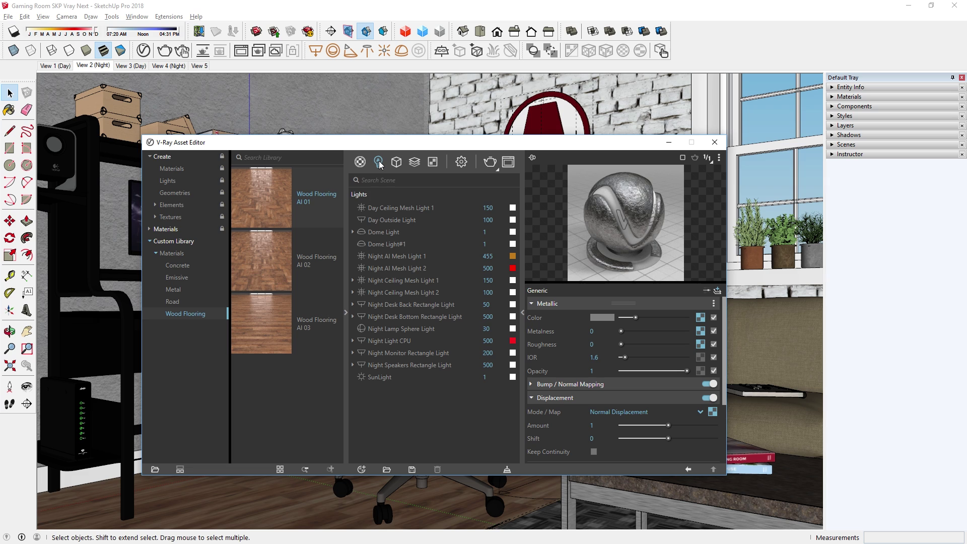
Save the Dome Light into a new Lights folder under Custom Library and browse it.
{"action": "left_click", "coordinate": [400, 233]}
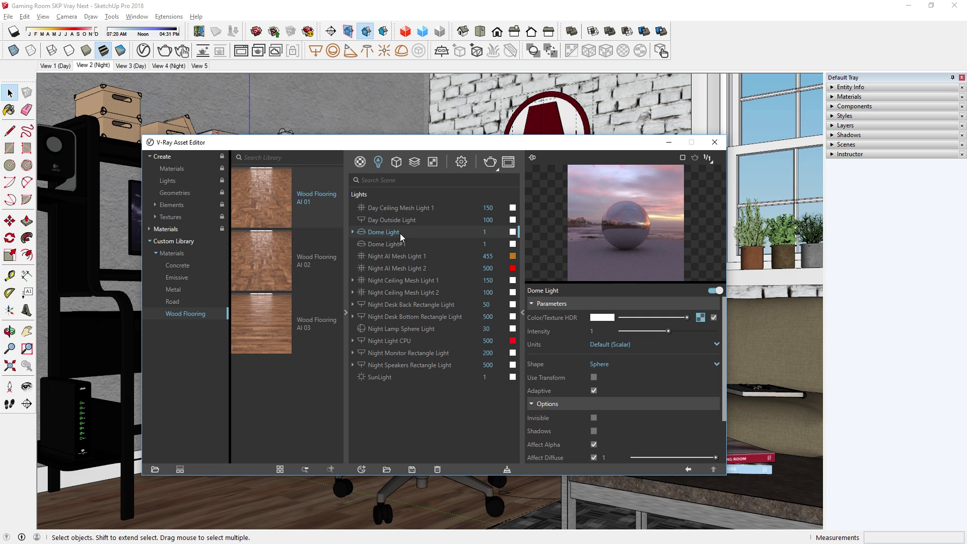
{"action": "right_click", "coordinate": [400, 233]}
{"action": "left_click", "coordinate": [418, 281]}
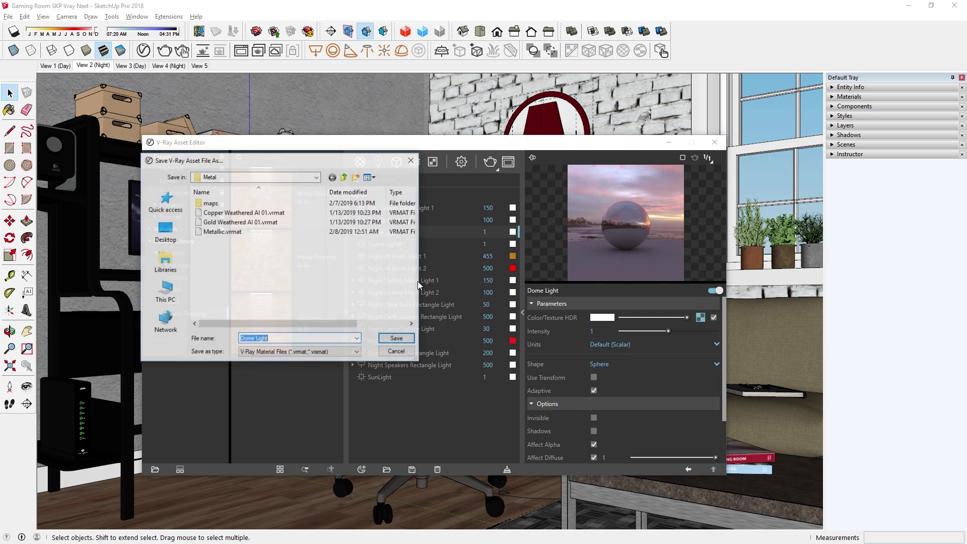
{"action": "left_click", "coordinate": [344, 178]}
{"action": "left_click", "coordinate": [344, 178]}
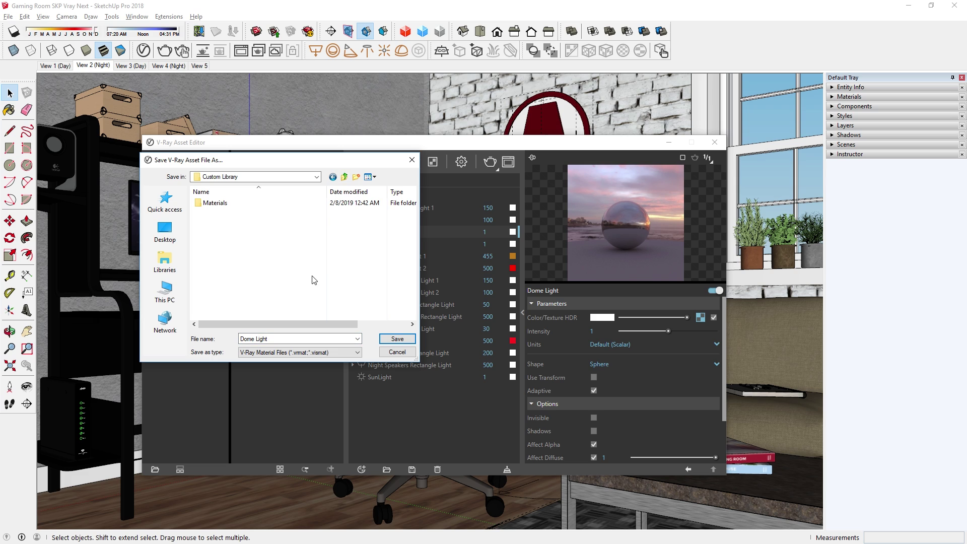
{"action": "key", "text": "ctrl+shift+n"}
{"action": "type", "text": "Lights"}
{"action": "key", "text": "Return"}
{"action": "left_click", "coordinate": [398, 339]}
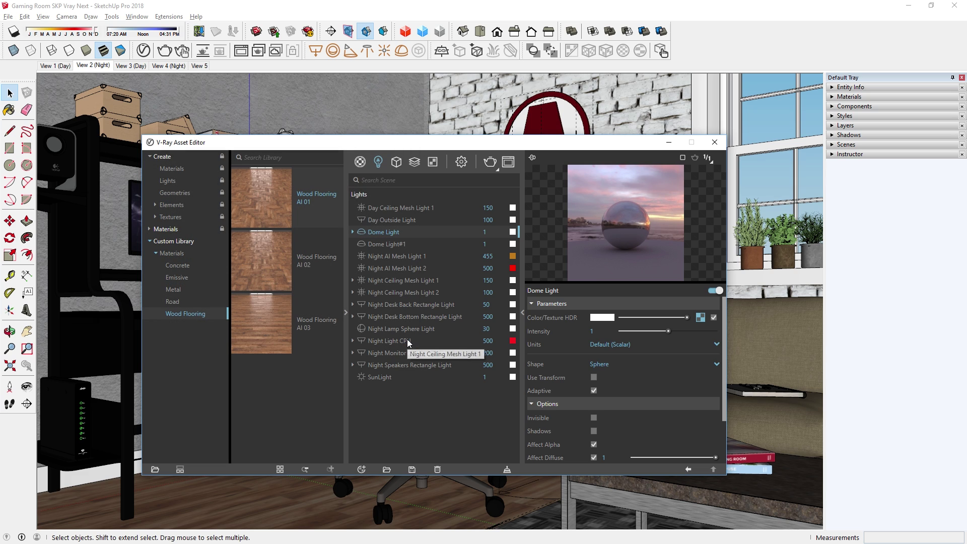
{"action": "left_click", "coordinate": [177, 243]}
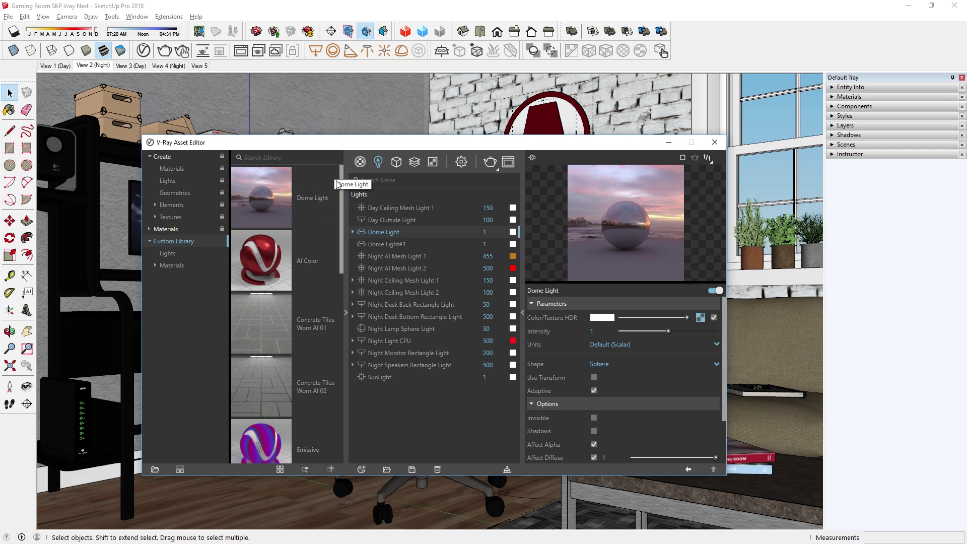
Add Night AI Mesh Lights 1 and 2 to the custom library's lights.
{"action": "left_click", "coordinate": [196, 254]}
{"action": "left_click_drag", "start_coordinate": [398, 260], "coordinate": [295, 254]}
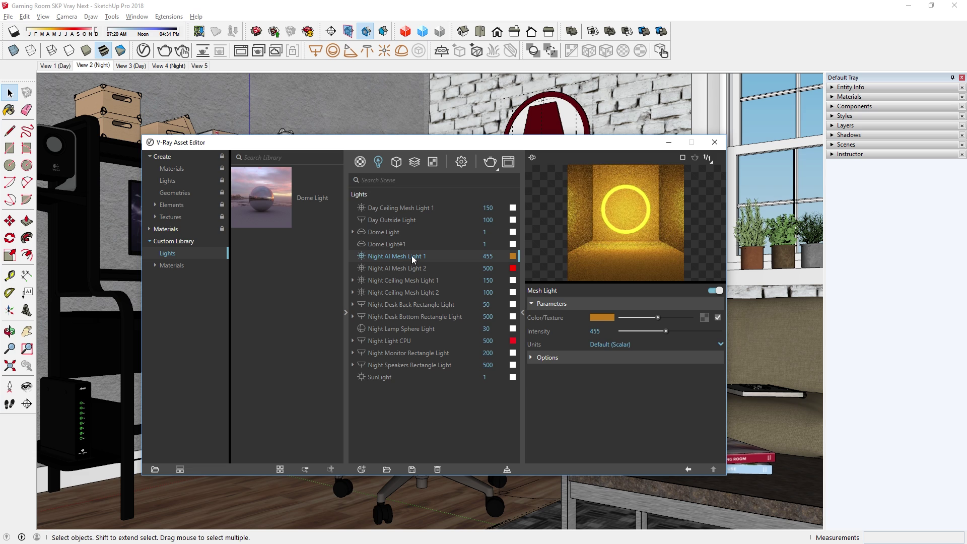
{"action": "left_click_drag", "start_coordinate": [408, 269], "coordinate": [303, 323]}
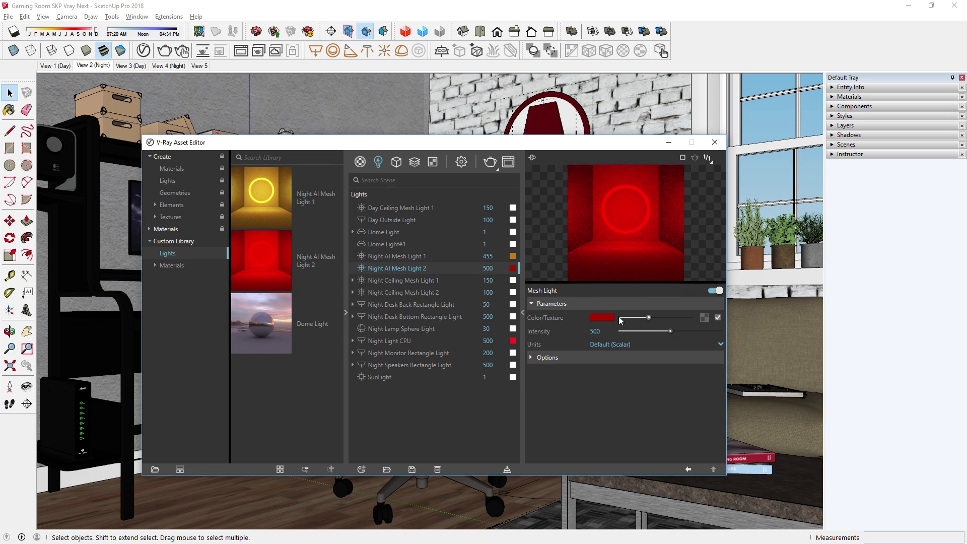
Recolour Night AI Mesh Light 2 magenta and replace its saved library entry.
{"action": "left_click", "coordinate": [603, 318]}
{"action": "left_click_drag", "start_coordinate": [335, 227], "coordinate": [335, 189]}
{"action": "left_click", "coordinate": [507, 179]}
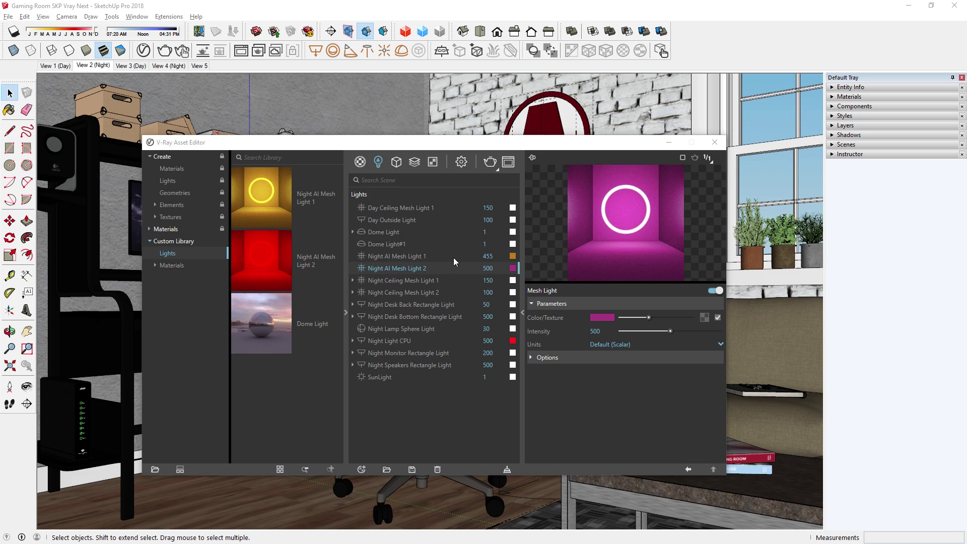
{"action": "left_click", "coordinate": [420, 269]}
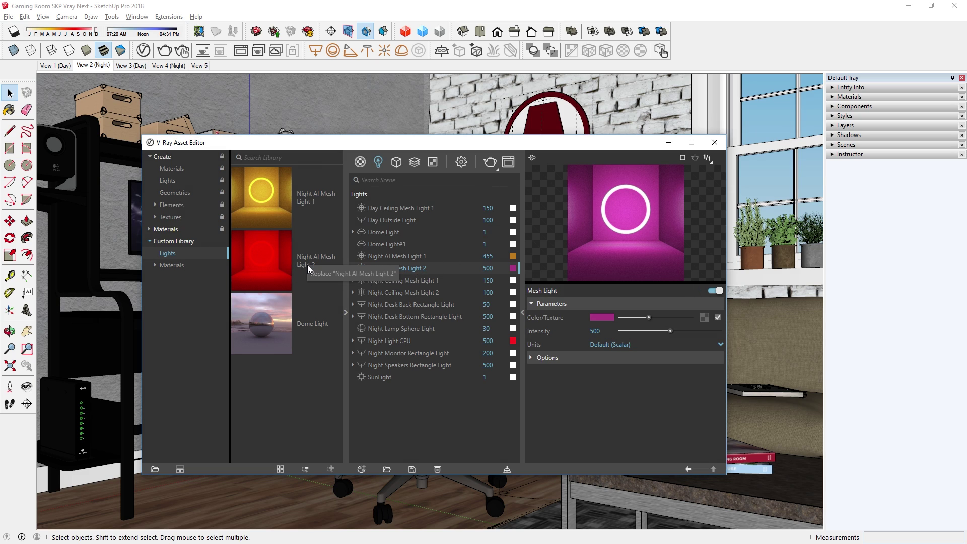
{"action": "left_click_drag", "start_coordinate": [319, 275], "coordinate": [383, 273]}
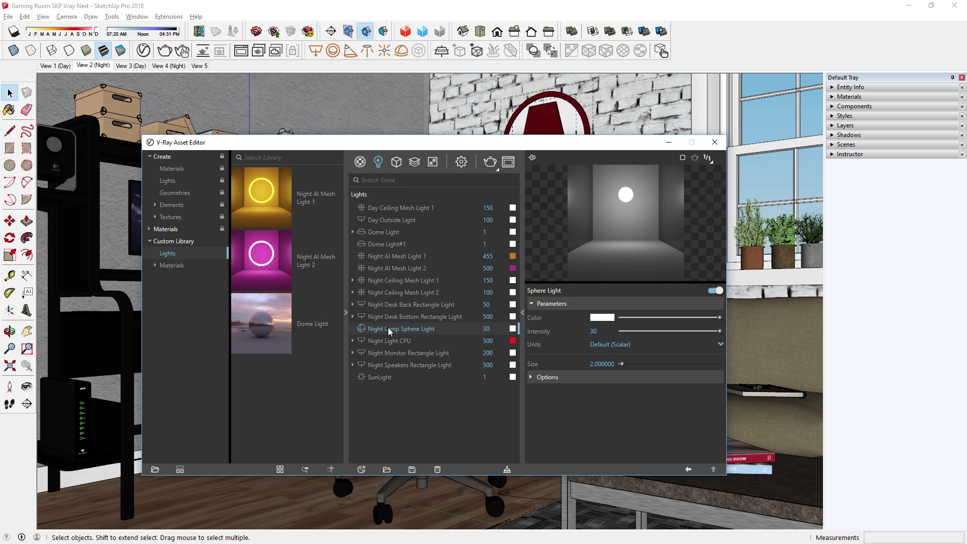
Save Night Lamp Sphere Light, V-Ray Fur and a render element into the custom library.
{"action": "left_click_drag", "start_coordinate": [388, 327], "coordinate": [305, 376]}
{"action": "left_click", "coordinate": [396, 162]}
{"action": "left_click", "coordinate": [396, 210]}
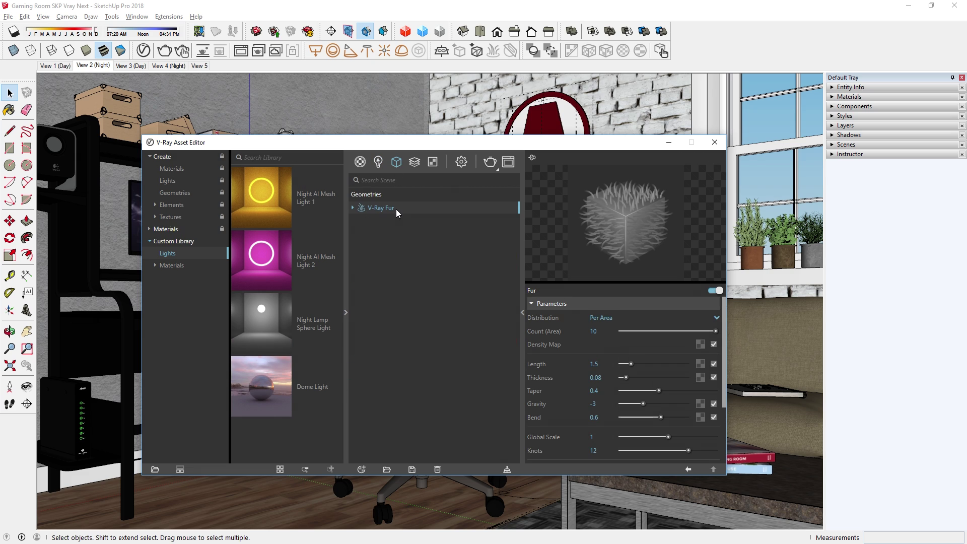
{"action": "left_click_drag", "start_coordinate": [396, 210], "coordinate": [310, 223]}
{"action": "left_click", "coordinate": [414, 162]}
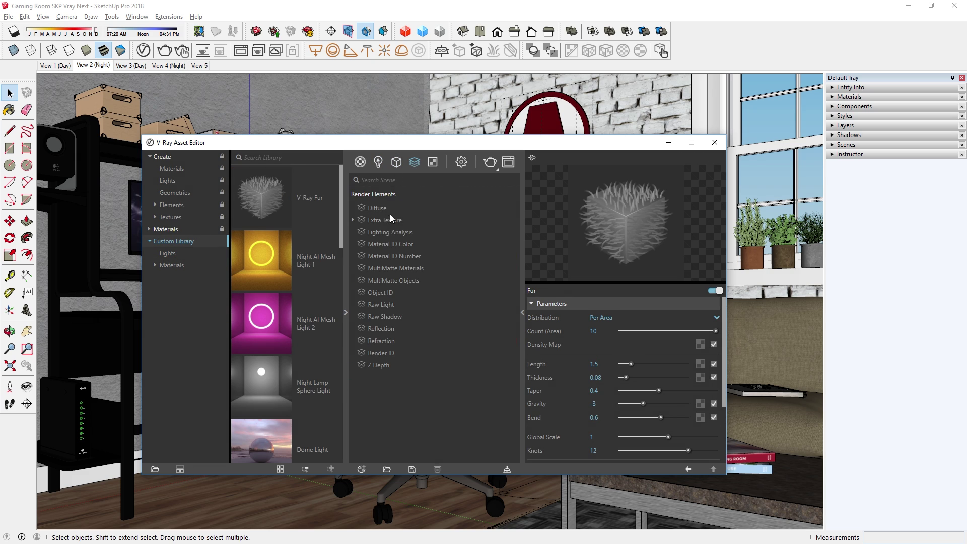
{"action": "left_click", "coordinate": [401, 220]}
{"action": "left_click_drag", "start_coordinate": [401, 220], "coordinate": [298, 206]}
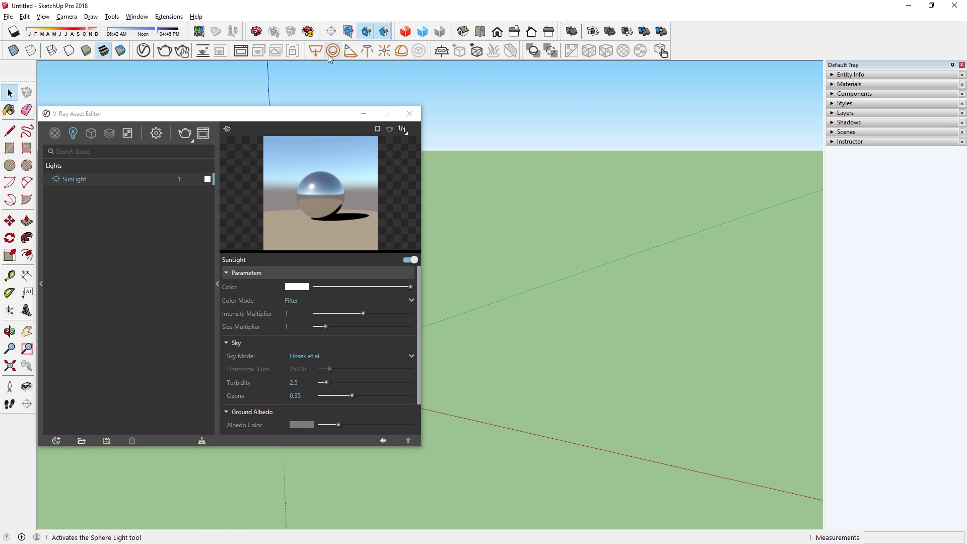
Place a Rectangle Light and a Sphere Light side by side on the ground.
{"action": "left_click", "coordinate": [667, 415]}
{"action": "left_click", "coordinate": [710, 415]}
{"action": "key", "text": "space"}
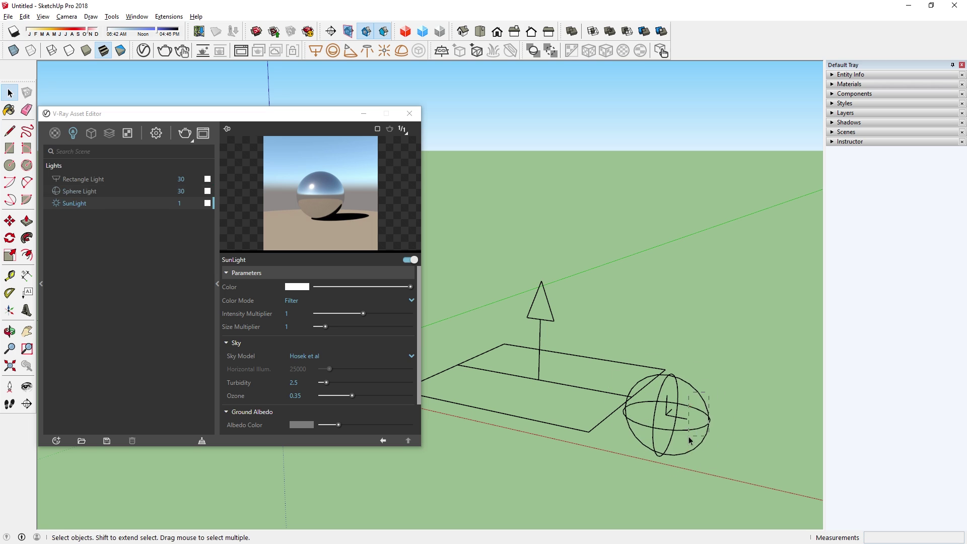
{"action": "left_click", "coordinate": [558, 409]}
Toggle Enable Solid Widgets between solid and outline light display several times.
{"action": "left_click", "coordinate": [533, 52]}
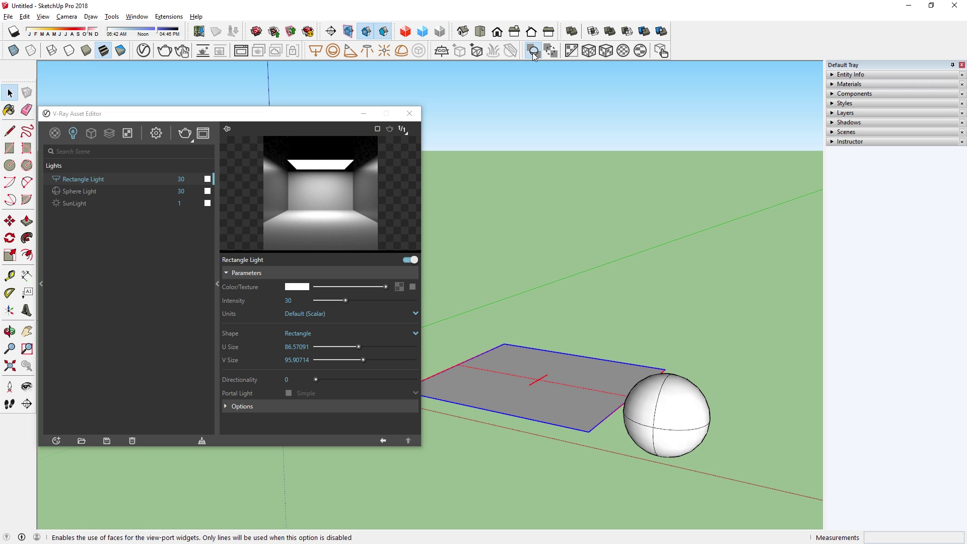
{"action": "left_click", "coordinate": [532, 52]}
{"action": "left_click", "coordinate": [533, 52]}
{"action": "left_click", "coordinate": [533, 53]}
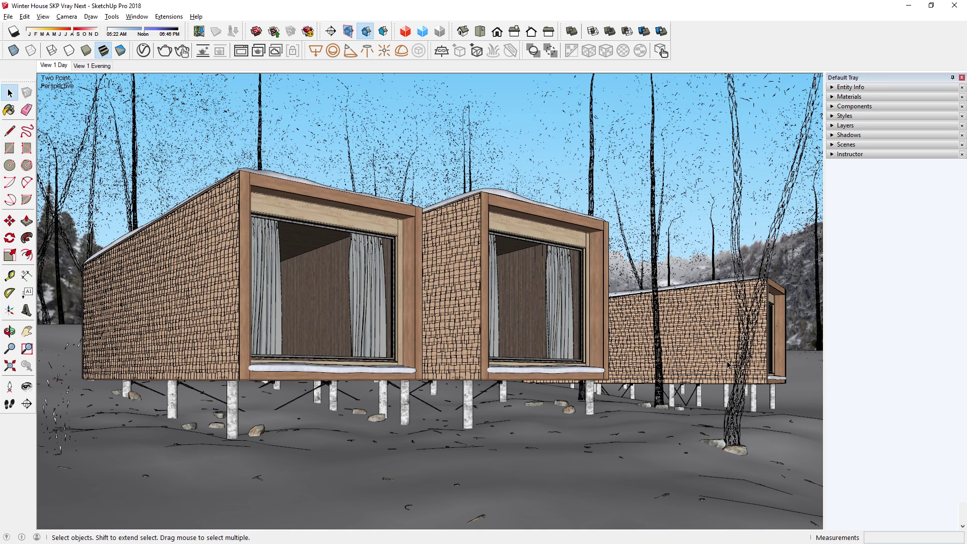
Hide the V-Ray widgets, export the Winter House view as a JPEG, and start an interactive render.
{"action": "left_click", "coordinate": [549, 56]}
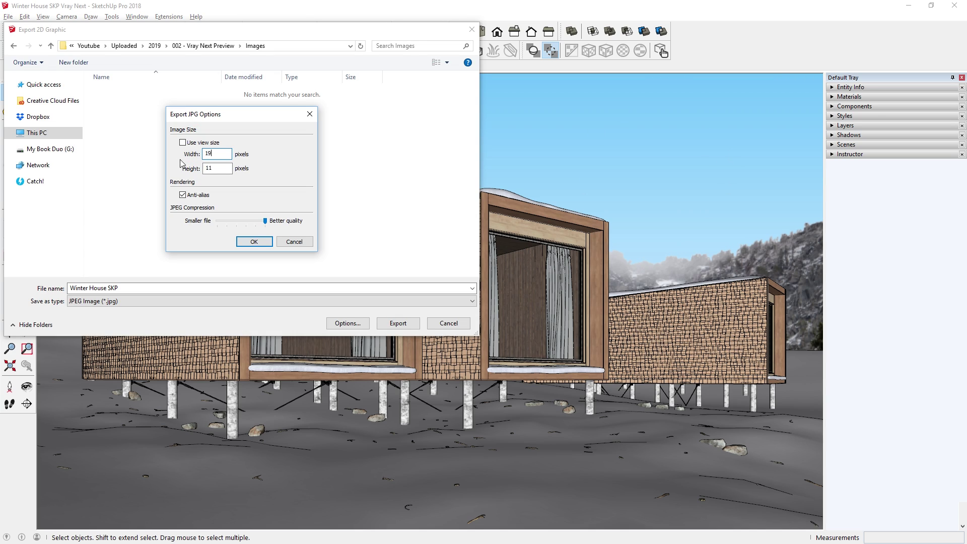
{"action": "left_click", "coordinate": [262, 244]}
{"action": "left_click", "coordinate": [392, 324]}
{"action": "left_click", "coordinate": [183, 52]}
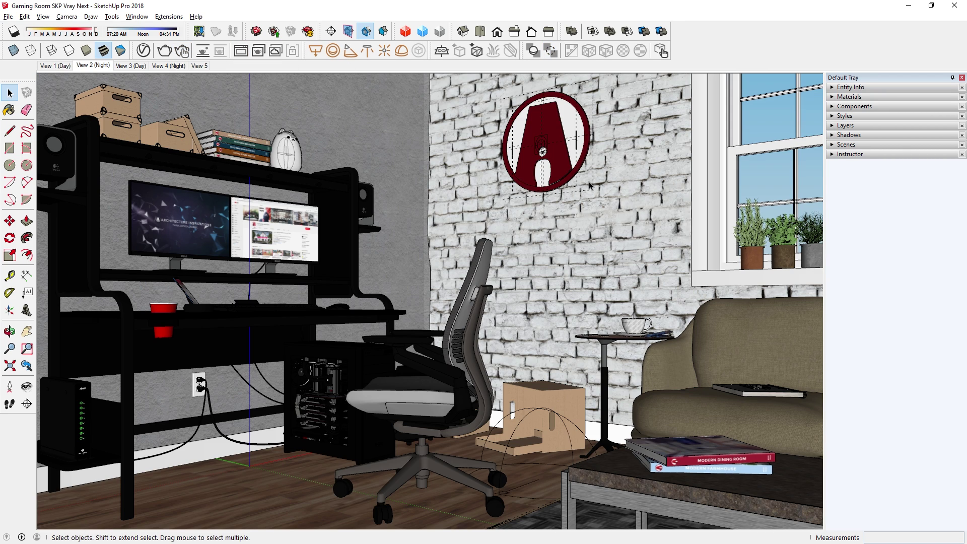
Remove all materials from the office chair, orbit around it, then apply cubic UV mapping.
{"action": "left_click", "coordinate": [470, 279]}
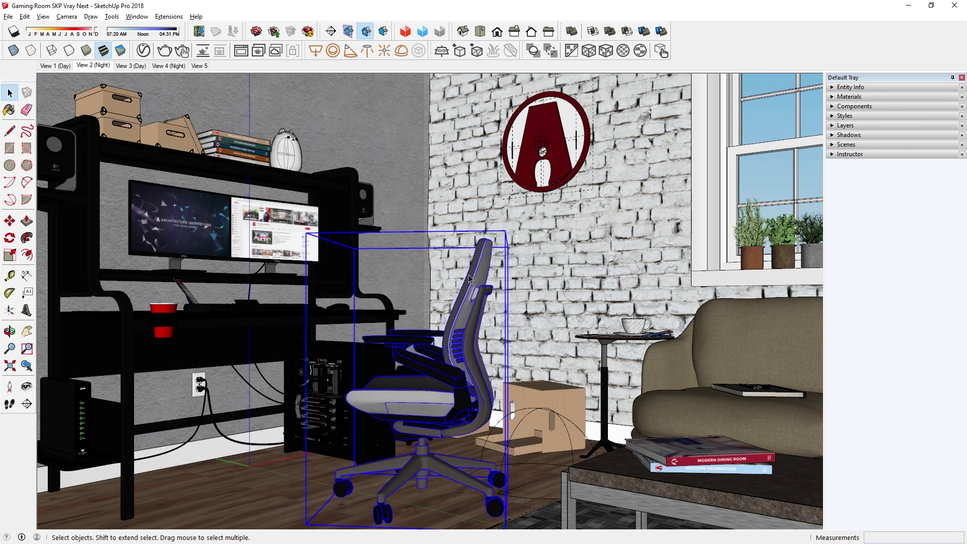
{"action": "left_click", "coordinate": [578, 54]}
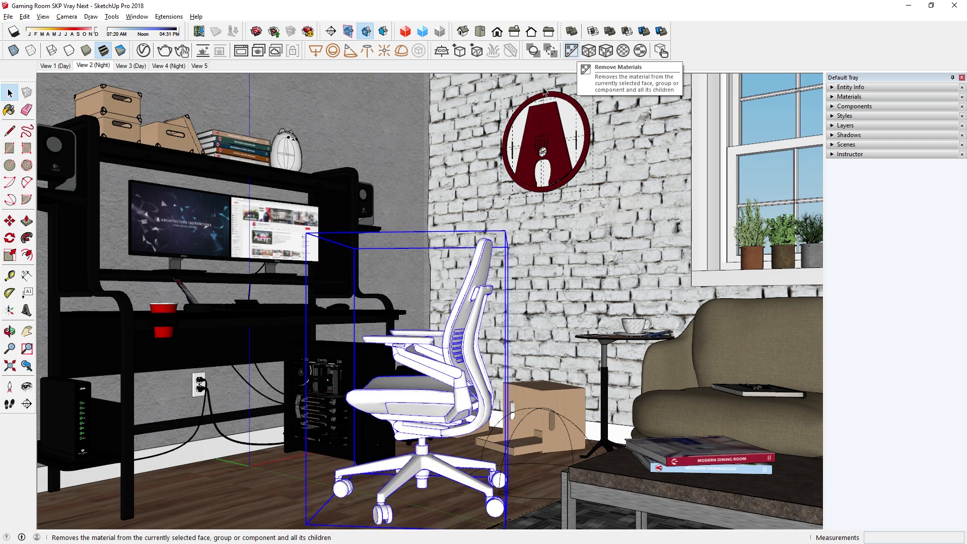
{"action": "scroll", "coordinate": [491, 408], "scroll_direction": "up", "scroll_amount": 3}
{"action": "middle_click_drag", "start_coordinate": [491, 408], "coordinate": [432, 446]}
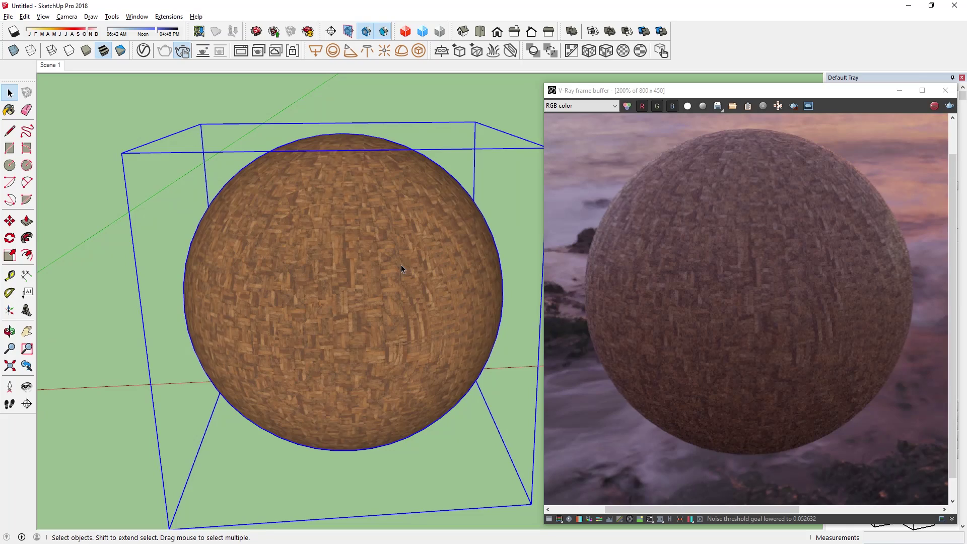
{"action": "left_click", "coordinate": [588, 55]}
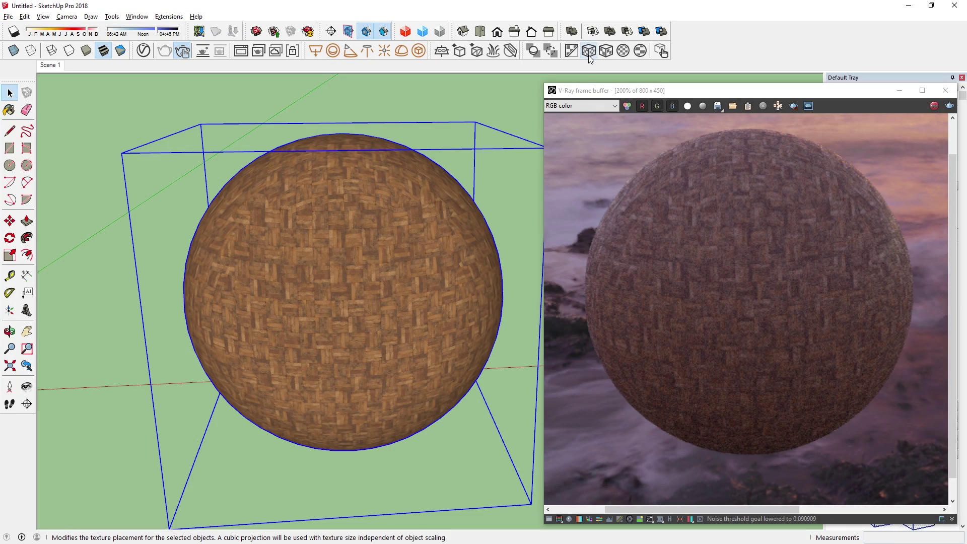
Fit cubic UV mapping to the sphere, then apply and enlarge spherical projection.
{"action": "left_click", "coordinate": [611, 50]}
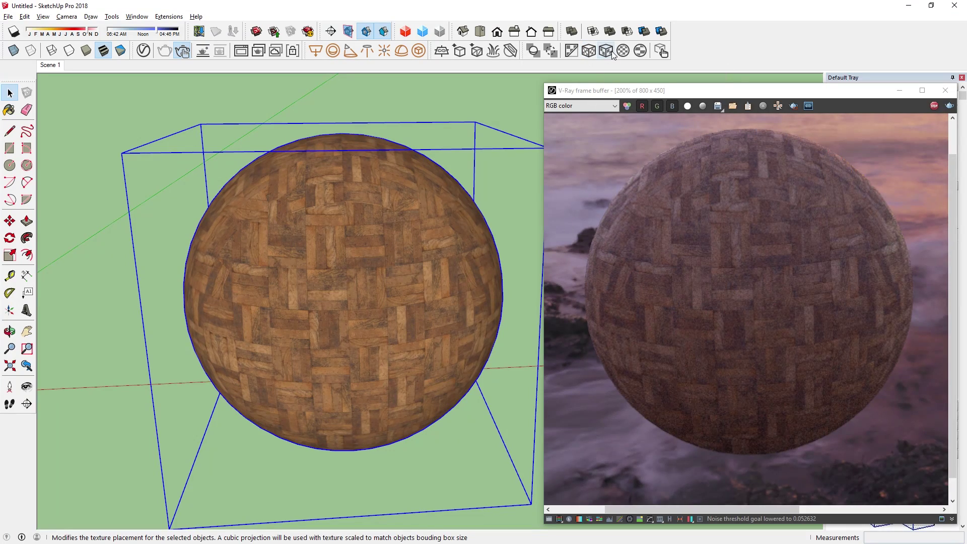
{"action": "left_click", "coordinate": [623, 51]}
{"action": "left_click", "coordinate": [640, 50]}
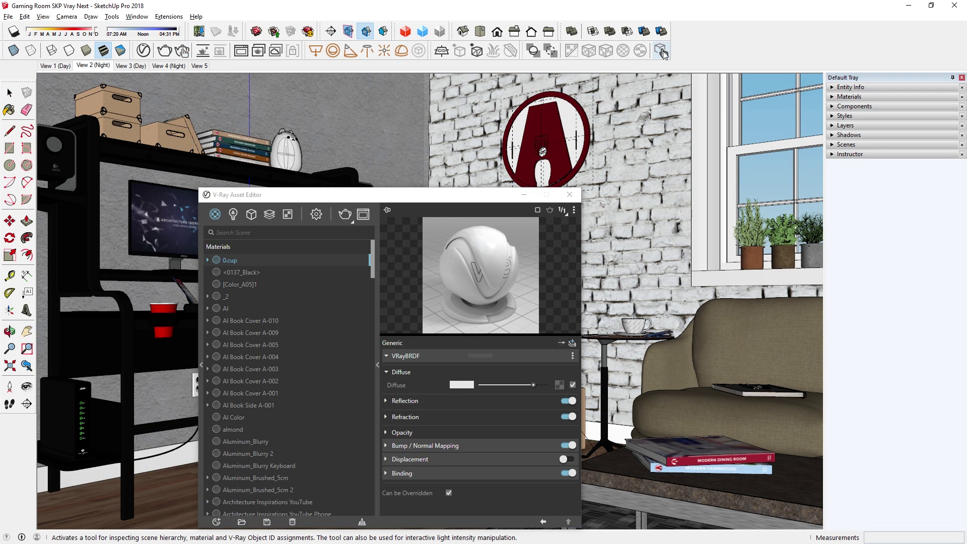
With the Scene Interaction Tool, look up the couch fabric, wall stucco and red cup materials.
{"action": "left_click", "coordinate": [663, 51]}
{"action": "left_click", "coordinate": [733, 353]}
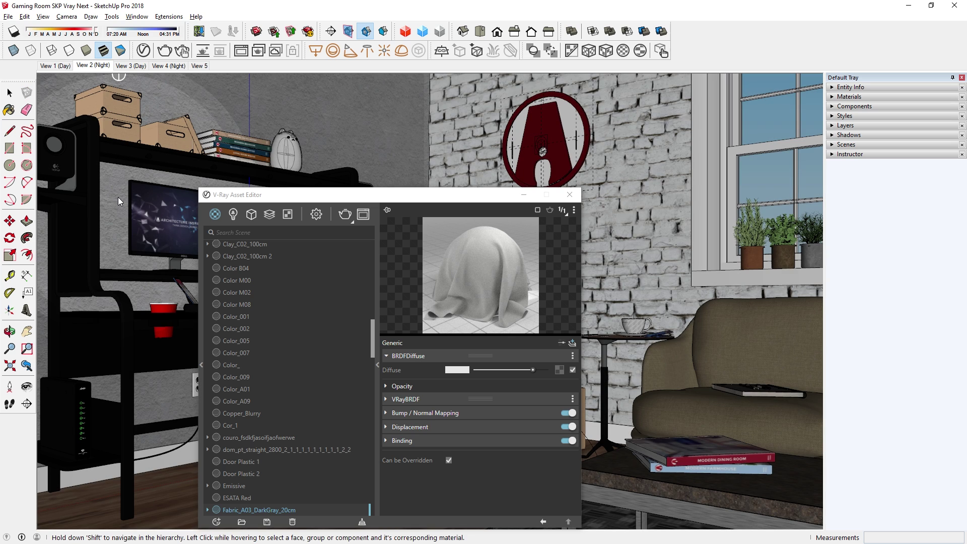
{"action": "left_click", "coordinate": [119, 199]}
{"action": "left_click", "coordinate": [166, 311]}
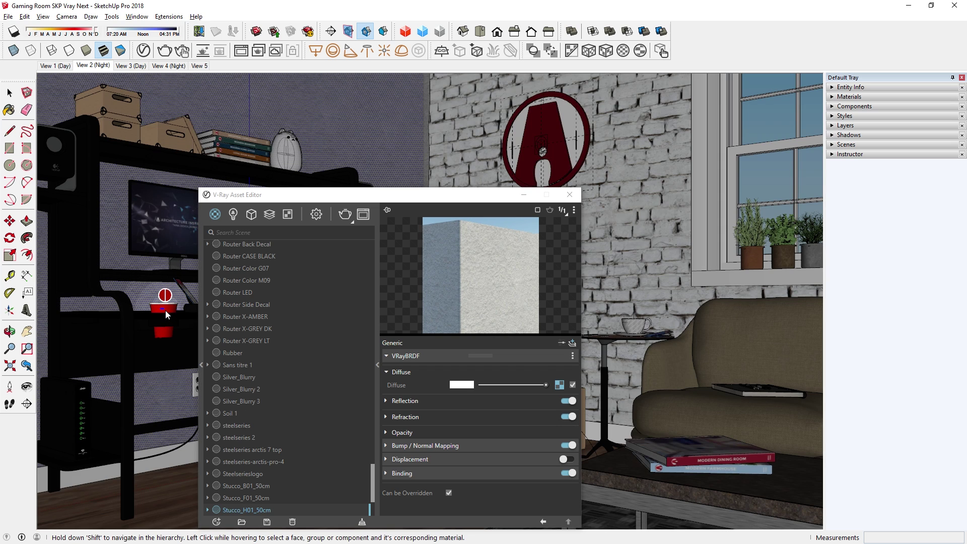
Select the glowing logo light and lower its intensity.
{"action": "left_click", "coordinate": [440, 32]}
{"action": "left_click", "coordinate": [569, 143]}
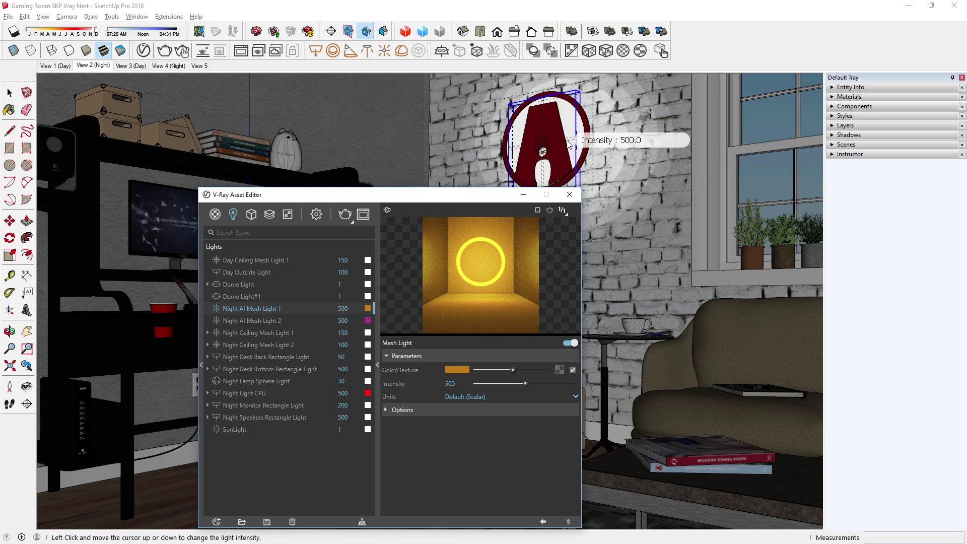
{"action": "left_click", "coordinate": [568, 143]}
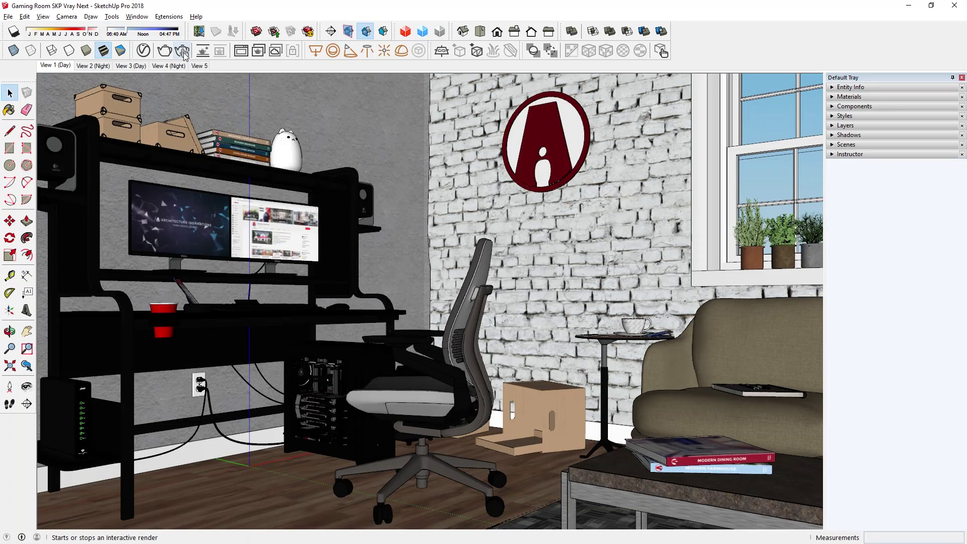
Start an interactive render of the View 1 (Day) scene.
{"action": "left_click", "coordinate": [183, 50]}
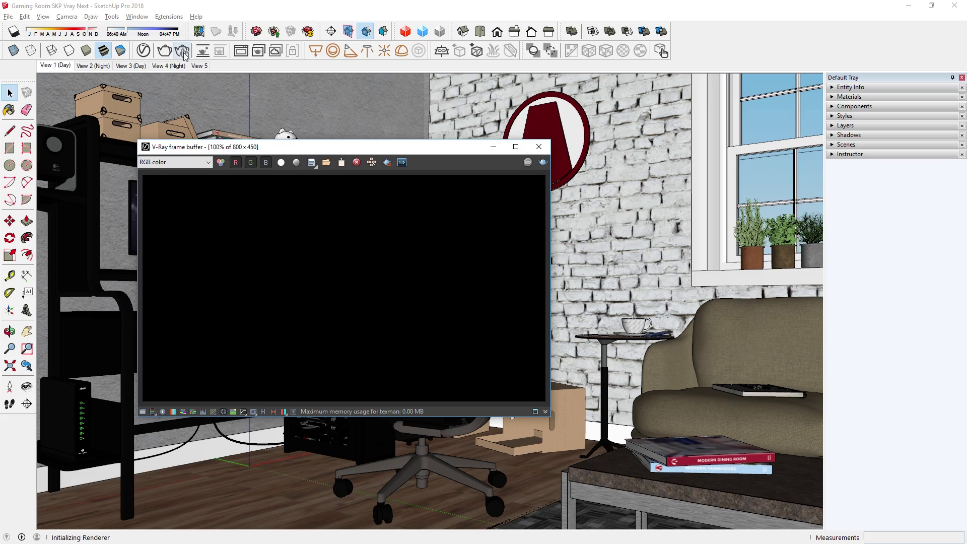